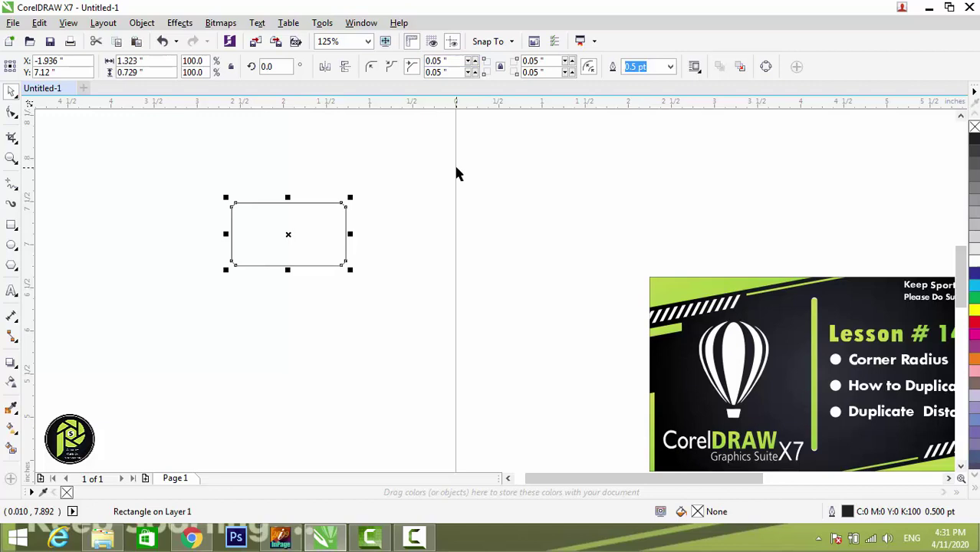
Draw a straight line along the rectangle's chamfered top-left corner, connecting the chamfer's two end nodes
key(z)
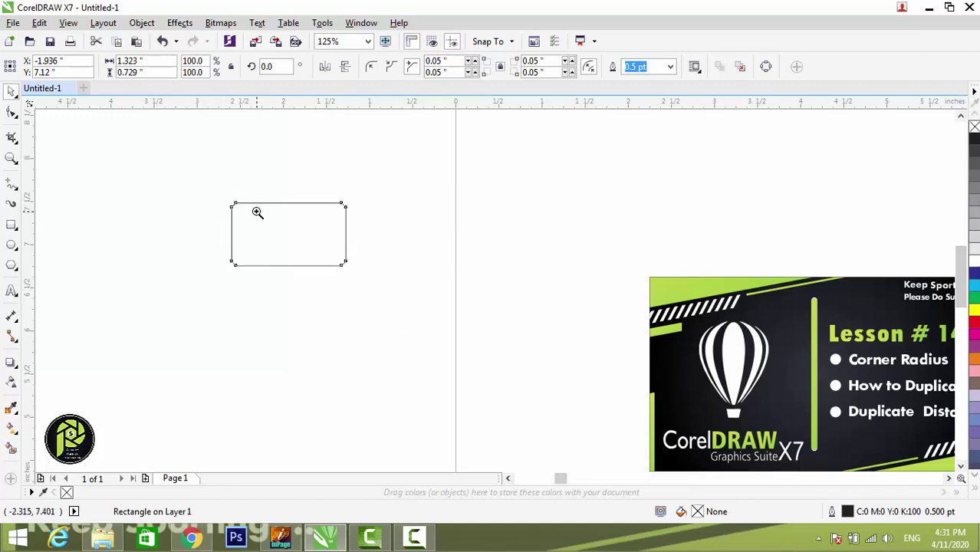
drag(257, 212, 223, 201)
right_click(297, 281)
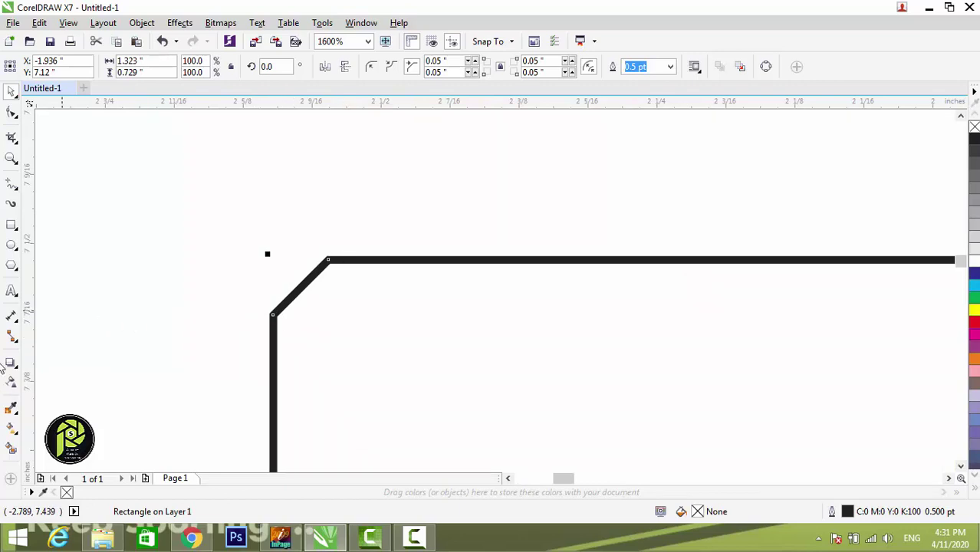
click(12, 184)
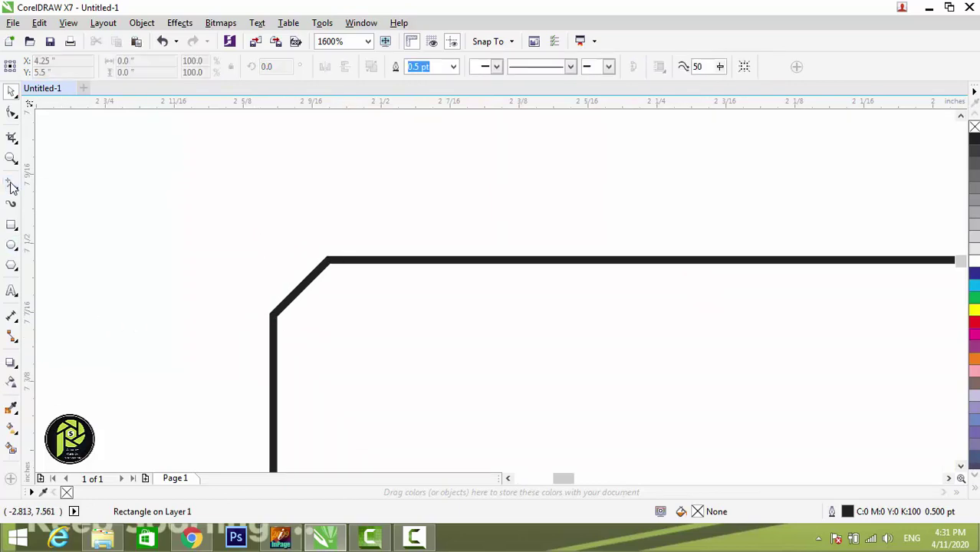
click(273, 314)
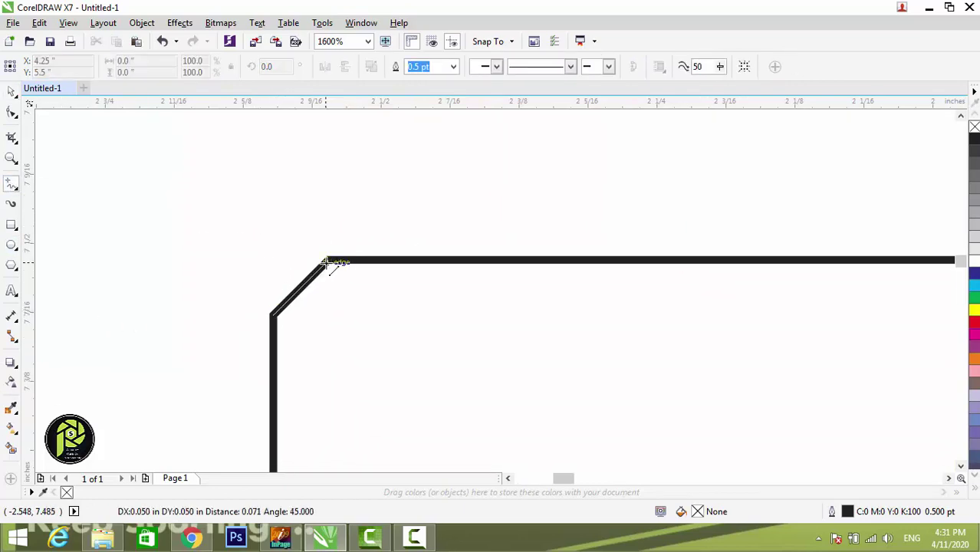
click(328, 261)
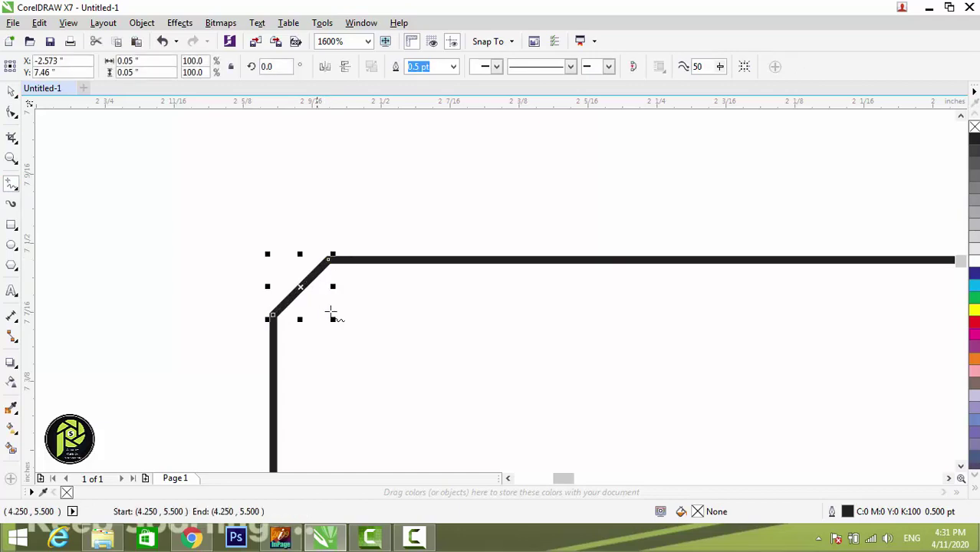
Move the short diagonal line away from the rectangle's corner and delete it
drag(301, 288, 231, 222)
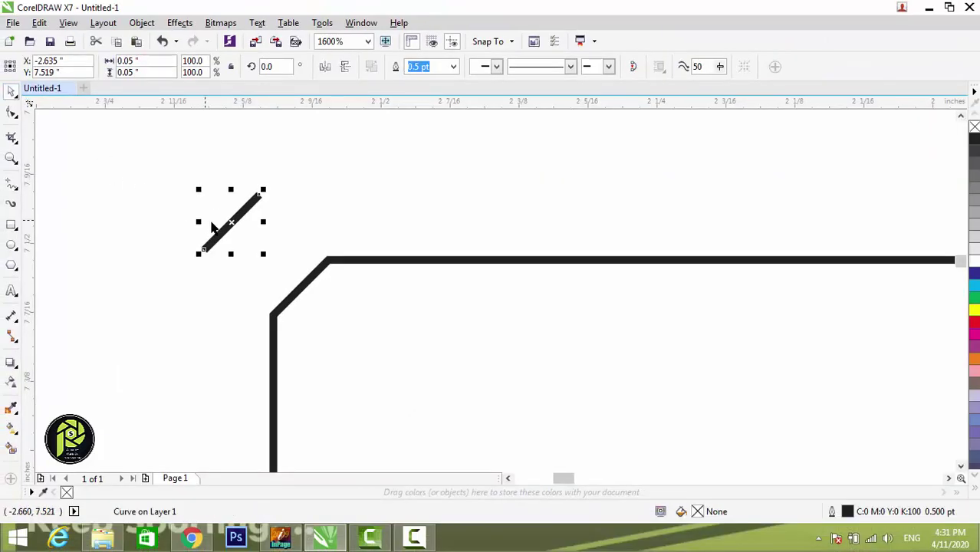
key(Delete)
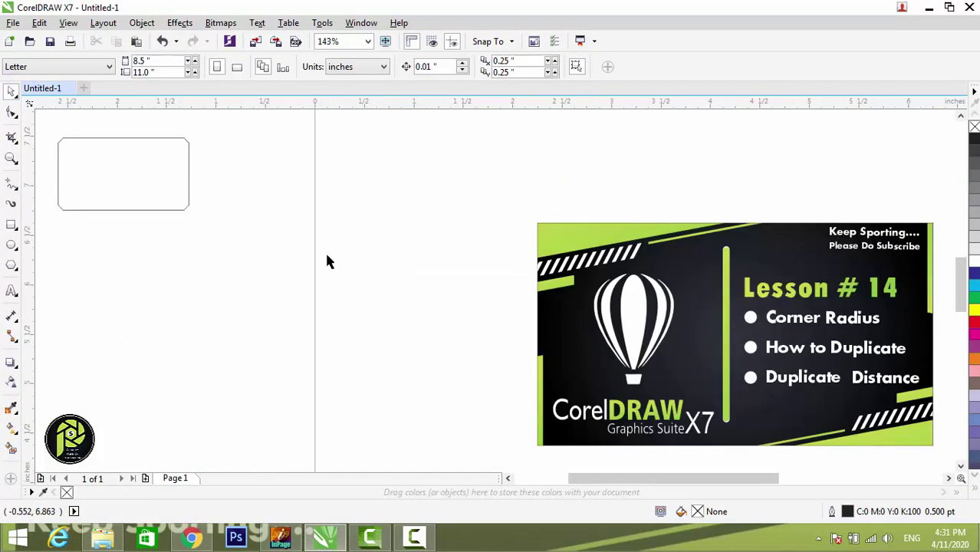
Move the chamfered rectangle closer to the page's edge and set all four of its corner values to 3 inches
click(107, 157)
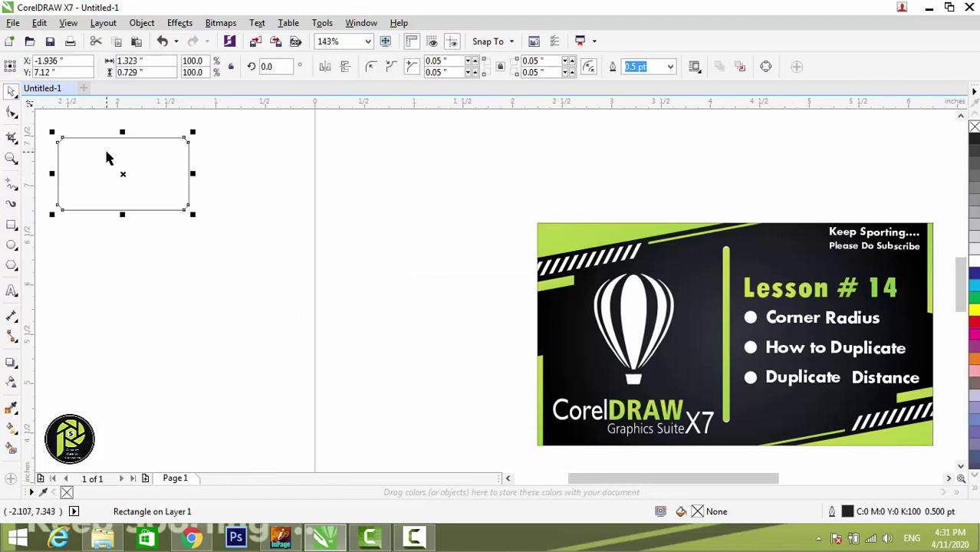
click(263, 174)
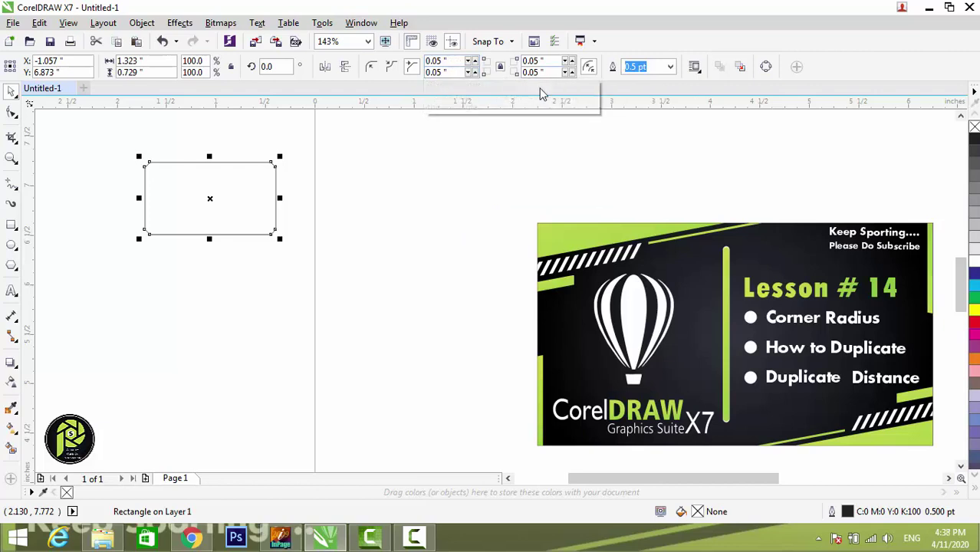
click(456, 72)
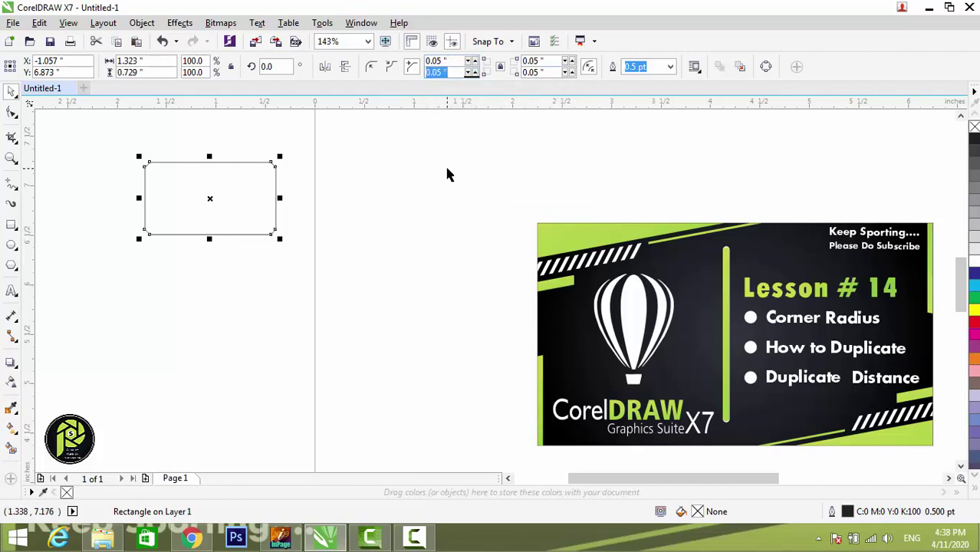
text(3)
key(Return)
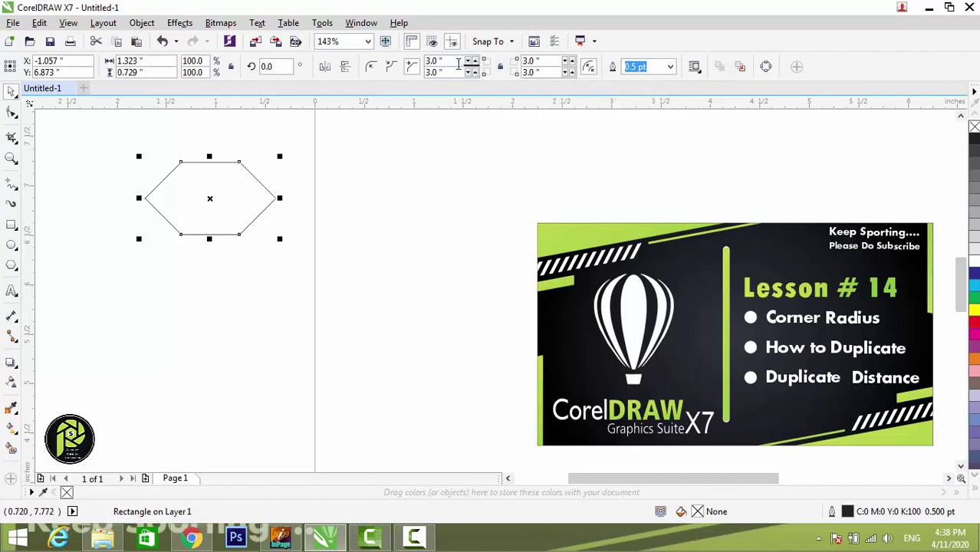
Set the chamfers of the shape's top-left and bottom-right corners individually to 1 inch
drag(458, 66, 414, 59)
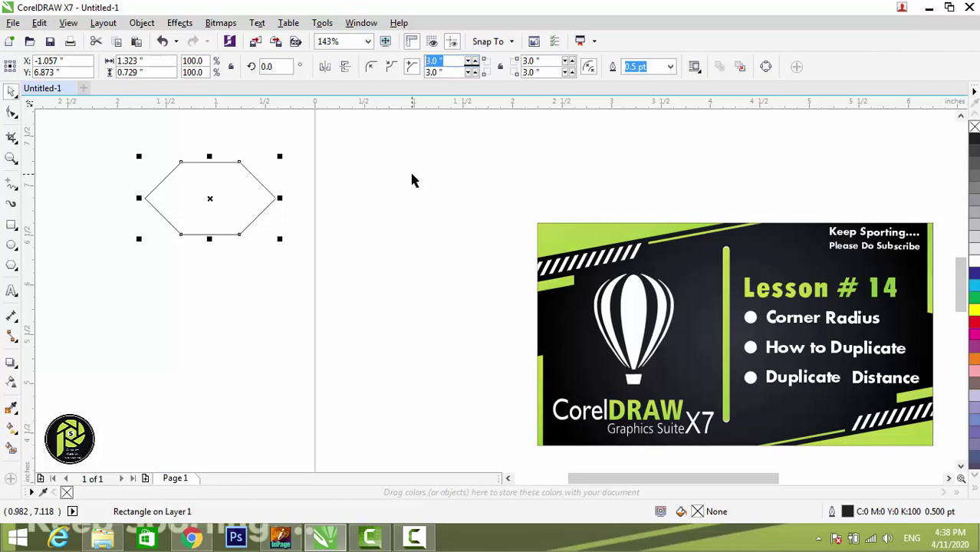
text(1)
key(Return)
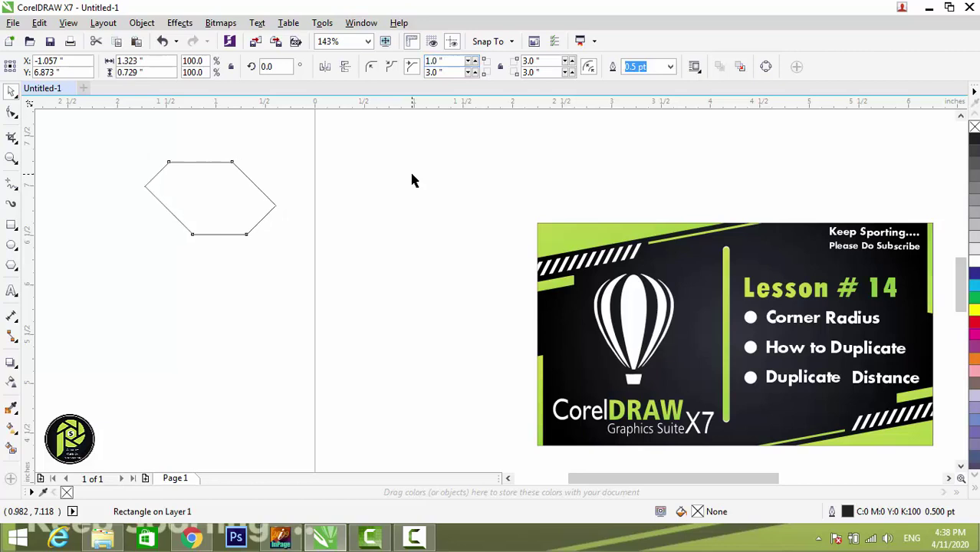
double_click(531, 72)
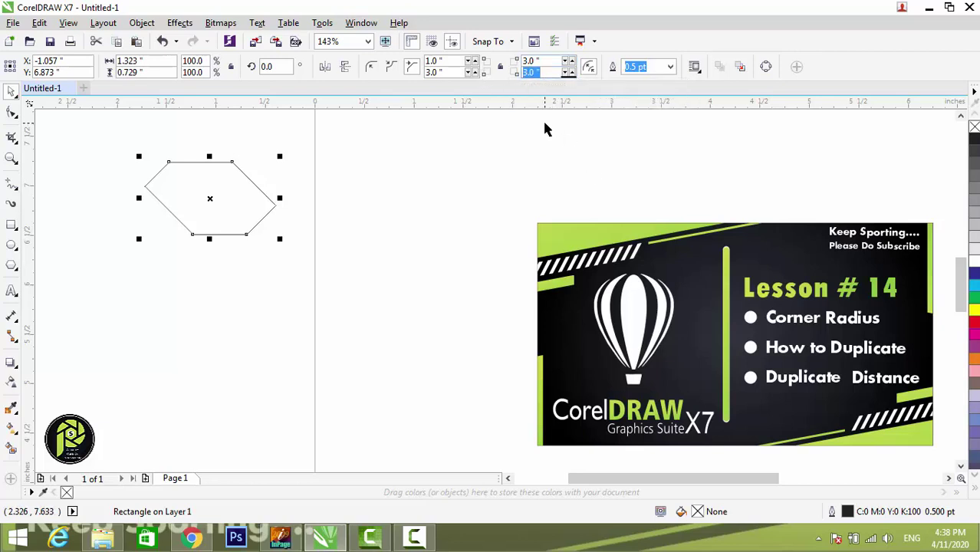
text(1)
key(Return)
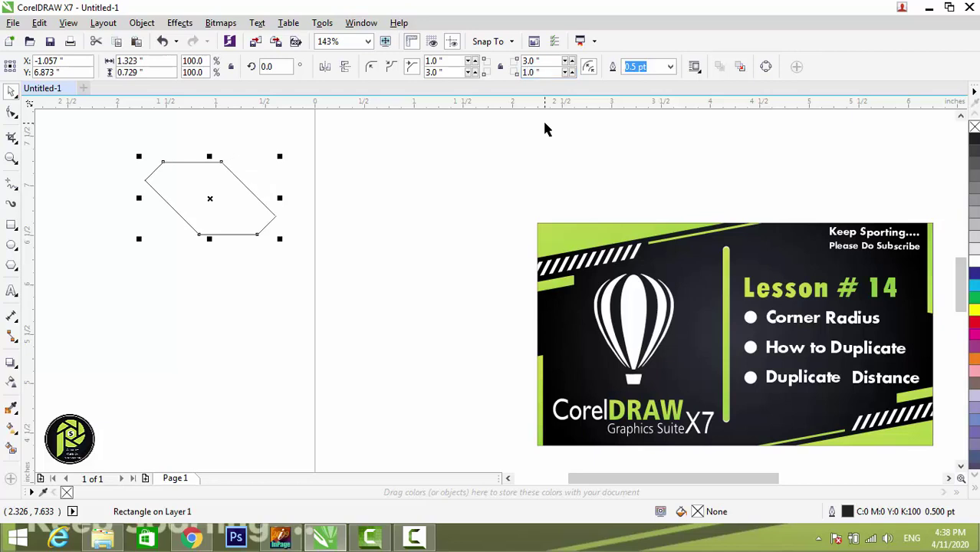
Change the corners to the round style and set the bottom-left and top-right radii to 1.5 inches
click(371, 67)
click(431, 72)
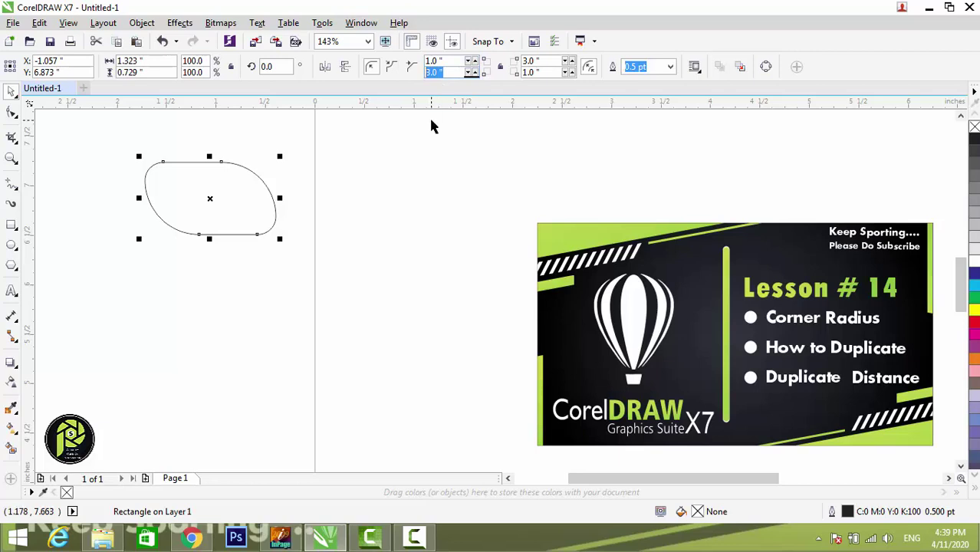
text(1.5)
key(Return)
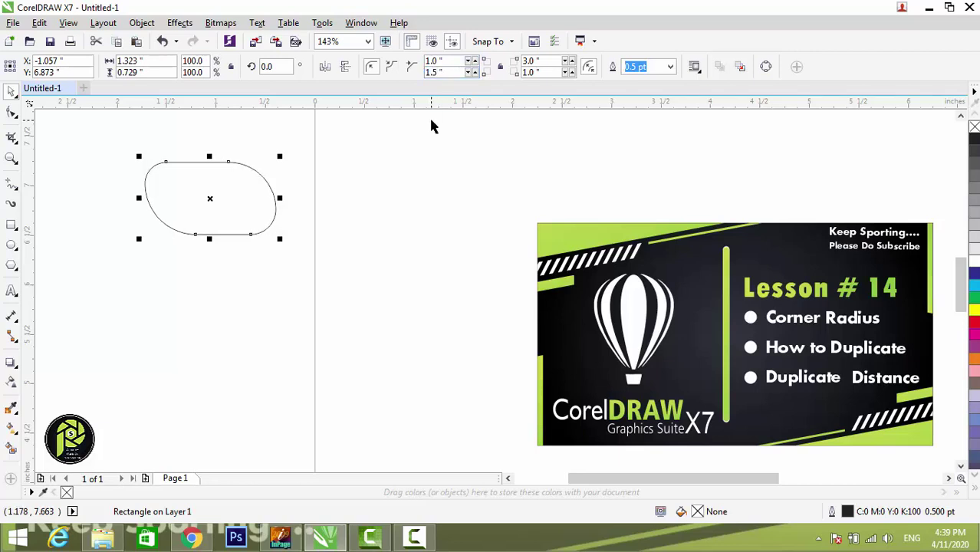
click(531, 60)
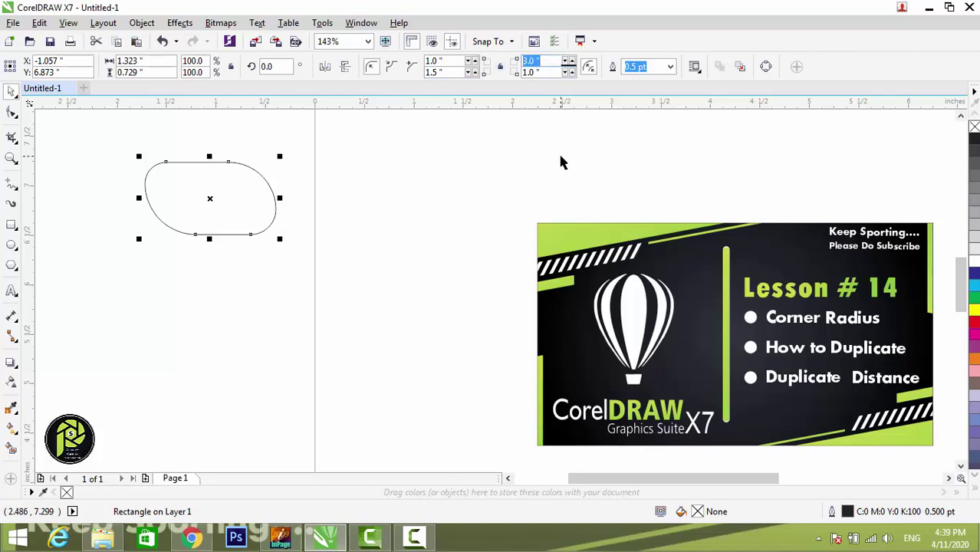
text(1.5)
key(Return)
click(346, 225)
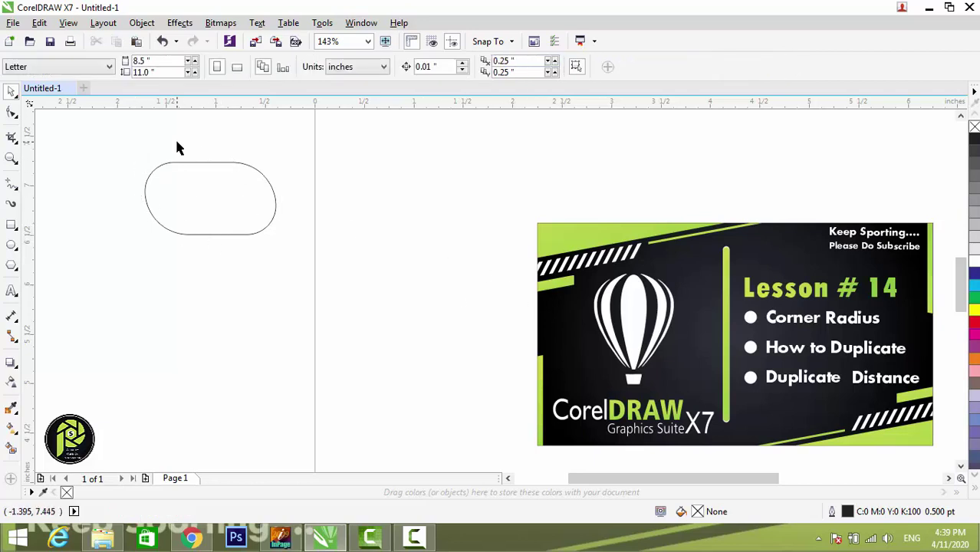
Delete the rounded shape and draw a rectangle about 1.5 inches wide and 0.91 inches high in its place
click(270, 224)
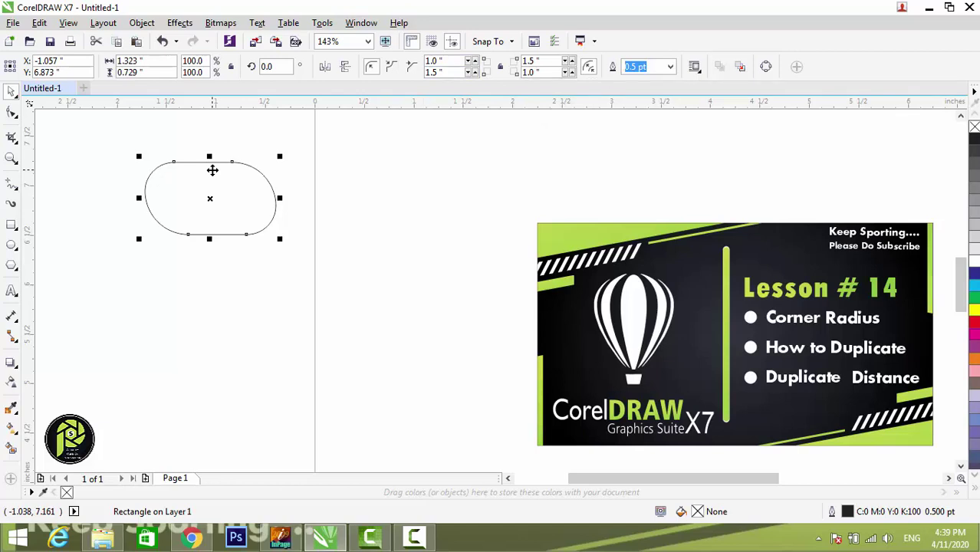
key(Delete)
click(12, 224)
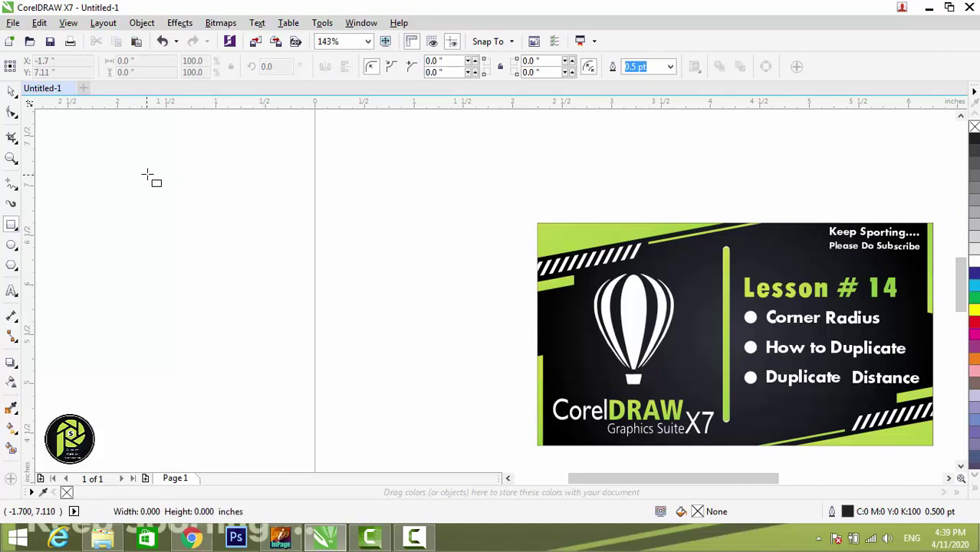
mouse_move(148, 176)
mouse_down()
mouse_move(253, 244)
mouse_move(319, 259)
mouse_move(295, 265)
mouse_up()
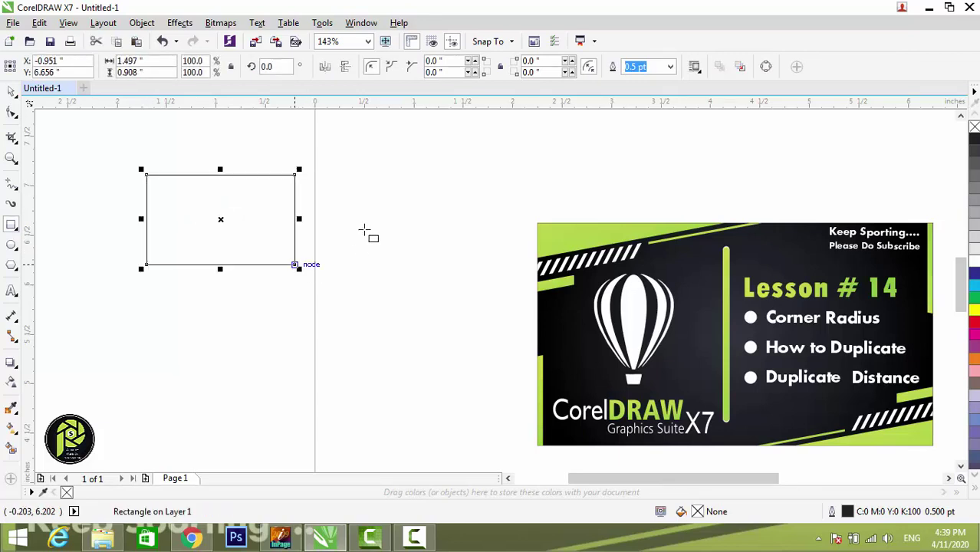
key(space)
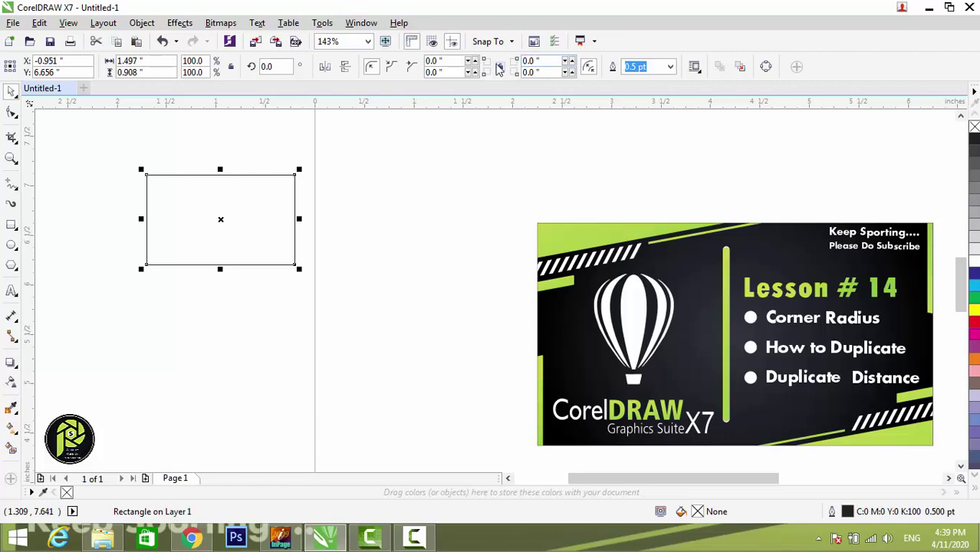
Set the radius of the rectangle's top-right corner alone to 1.5 inches
click(537, 60)
text(1.5)
key(Return)
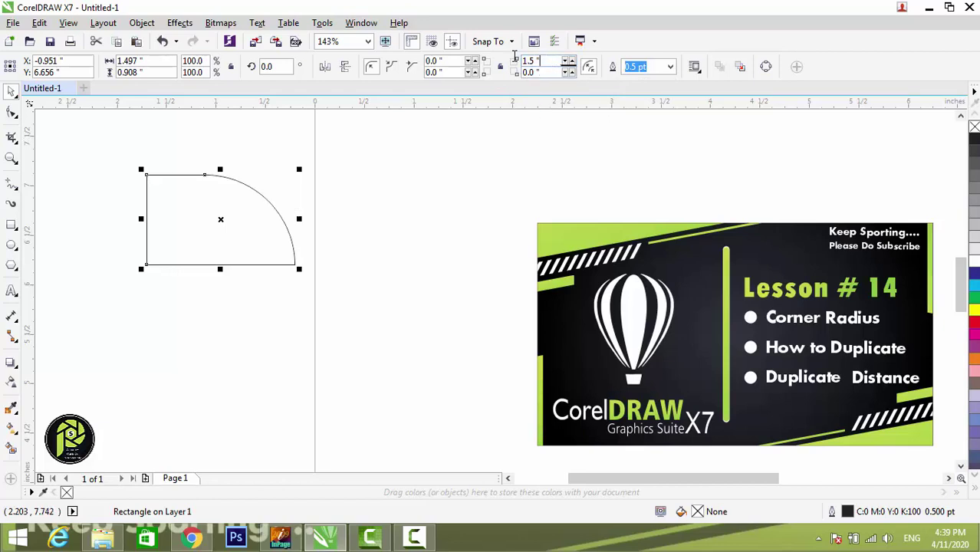
Set the radii of the rectangle's top-right and bottom-left corners to 0.5 inches
click(529, 61)
text(0.5)
key(Return)
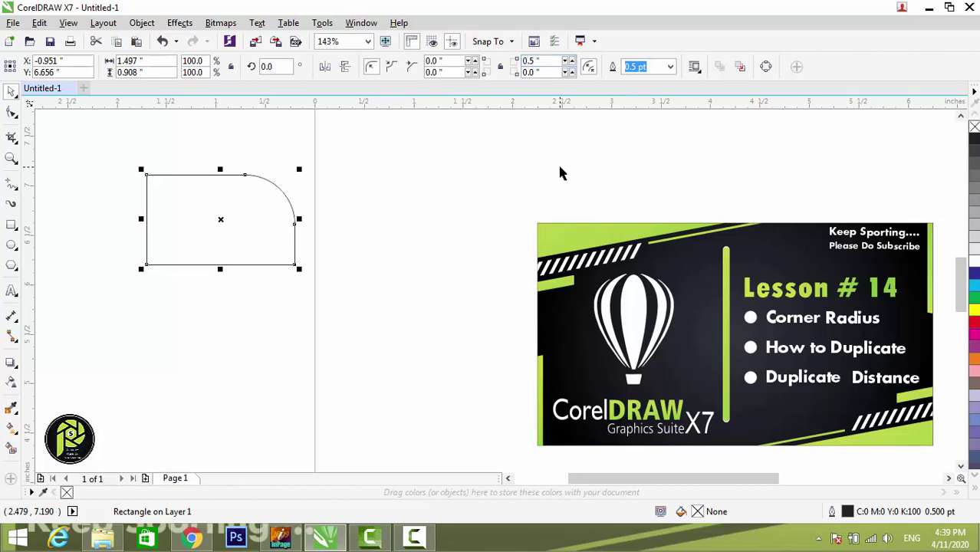
click(452, 73)
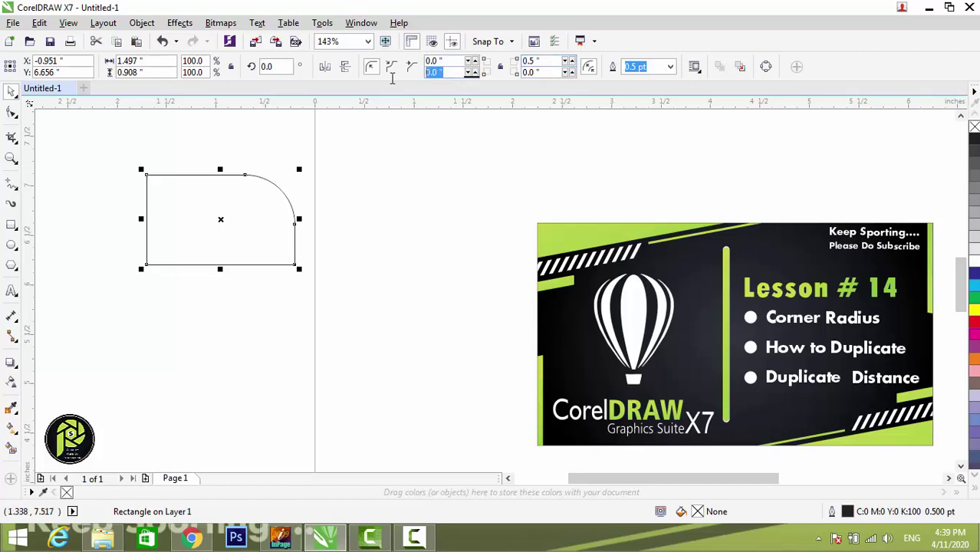
key(BackSpace)
text(.5)
key(Return)
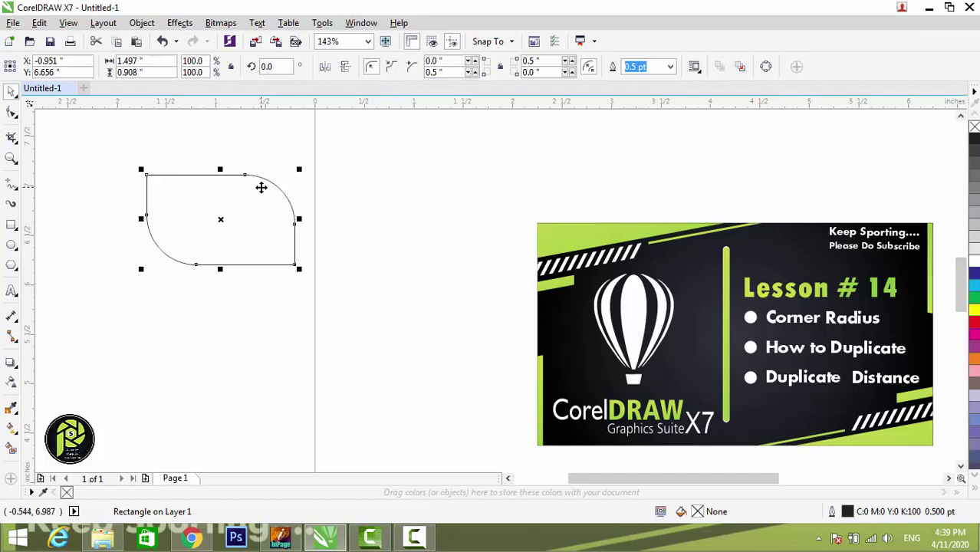
Delete the leaf-shaped rectangle and draw a sharp-cornered one about 0.99 inches wide and 0.85 inches high
drag(136, 156, 300, 267)
scroll(404, 221, down, 2)
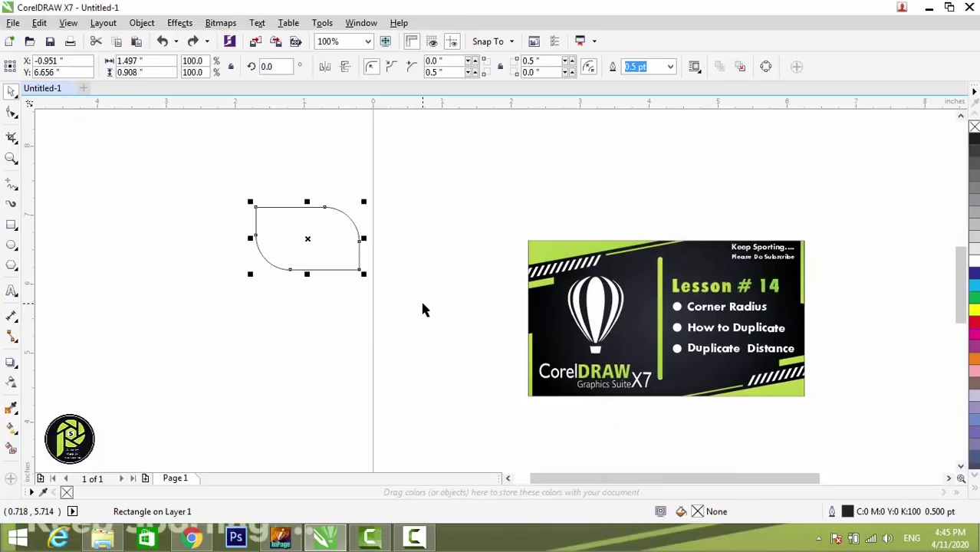
click(422, 309)
click(303, 238)
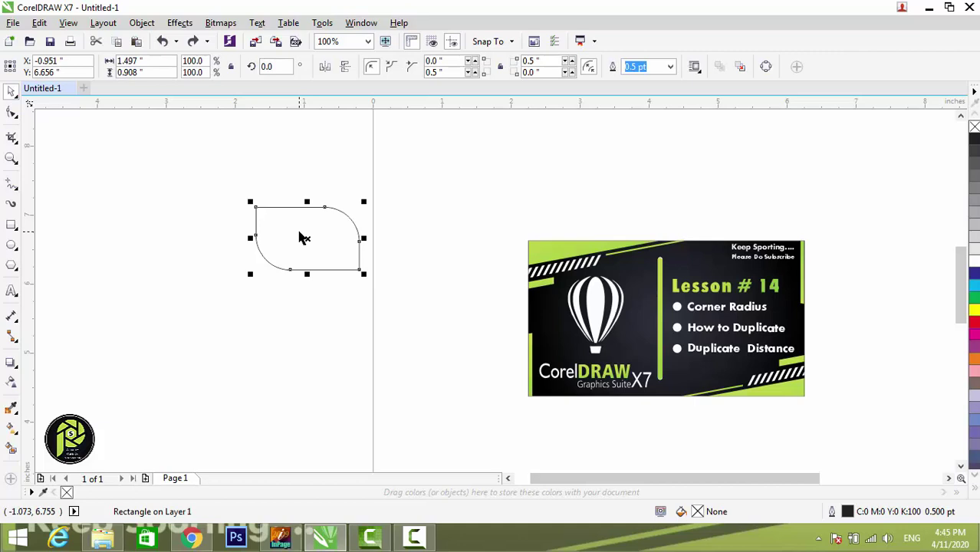
key(Delete)
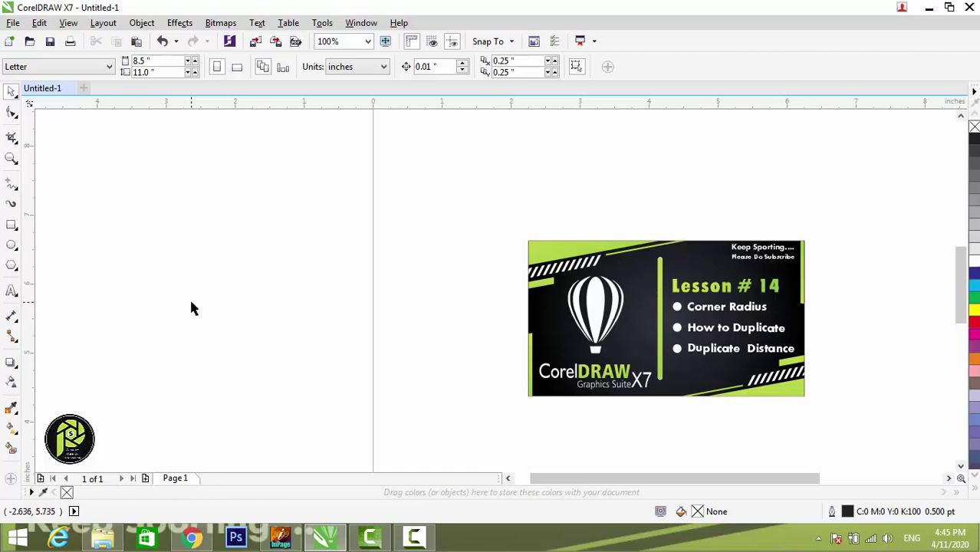
drag(160, 202, 228, 261)
key(space)
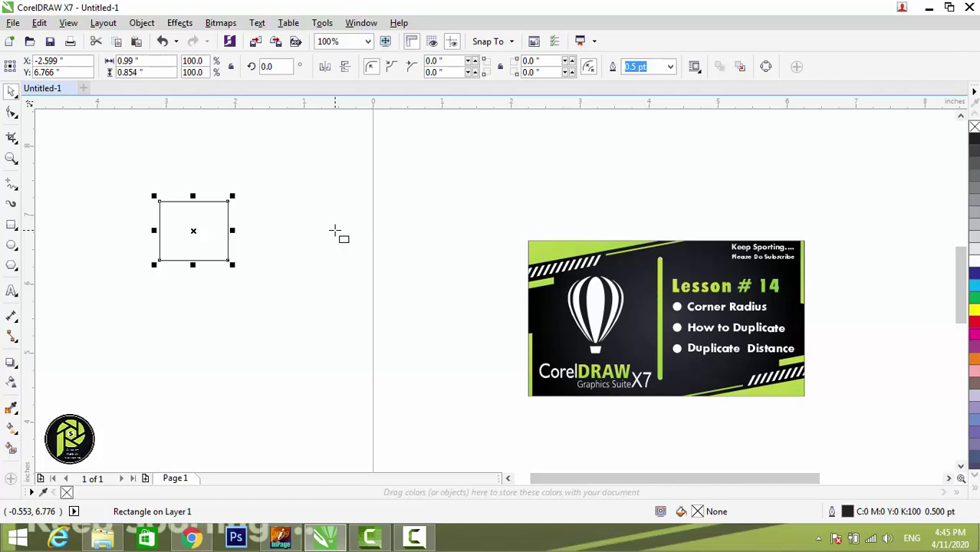
Duplicate the small rectangle and delete the offset copy
key(ctrl+d)
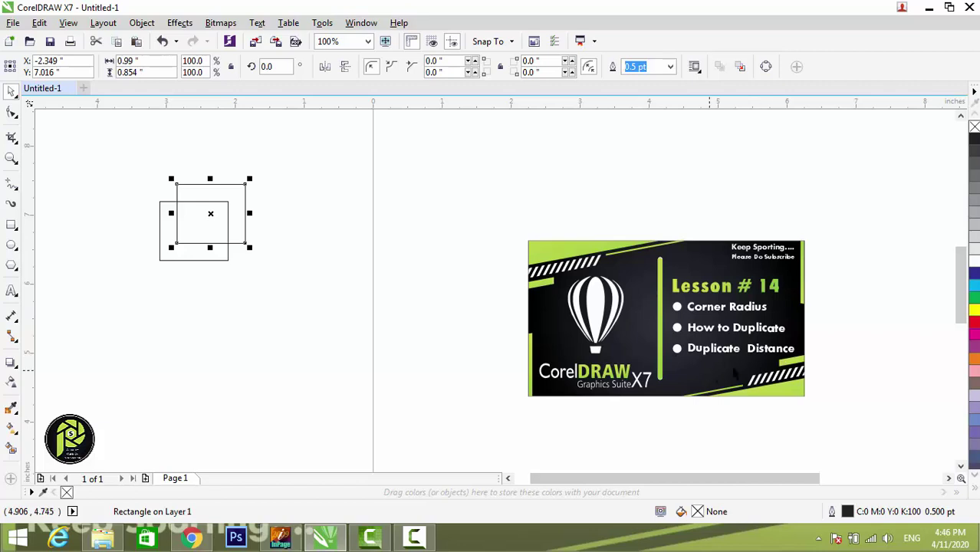
click(387, 184)
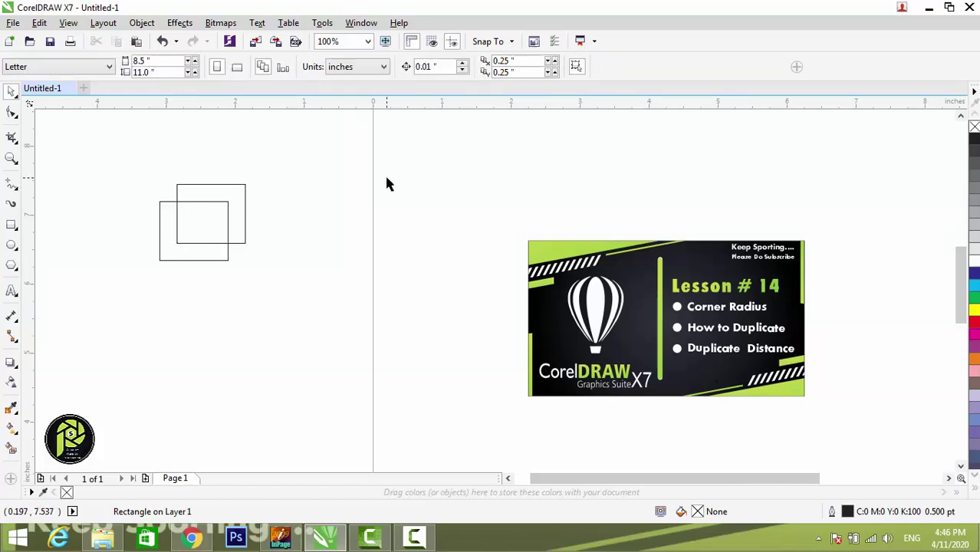
click(205, 189)
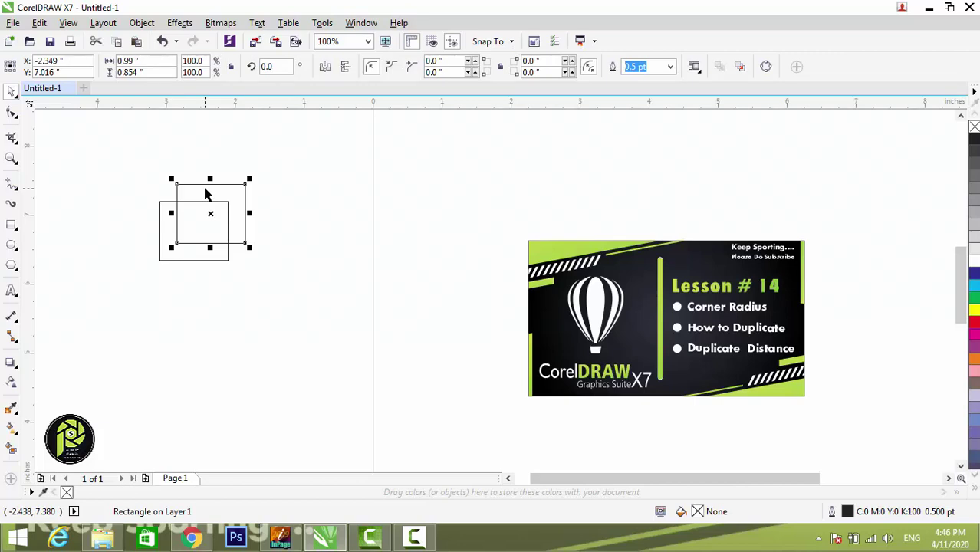
key(Delete)
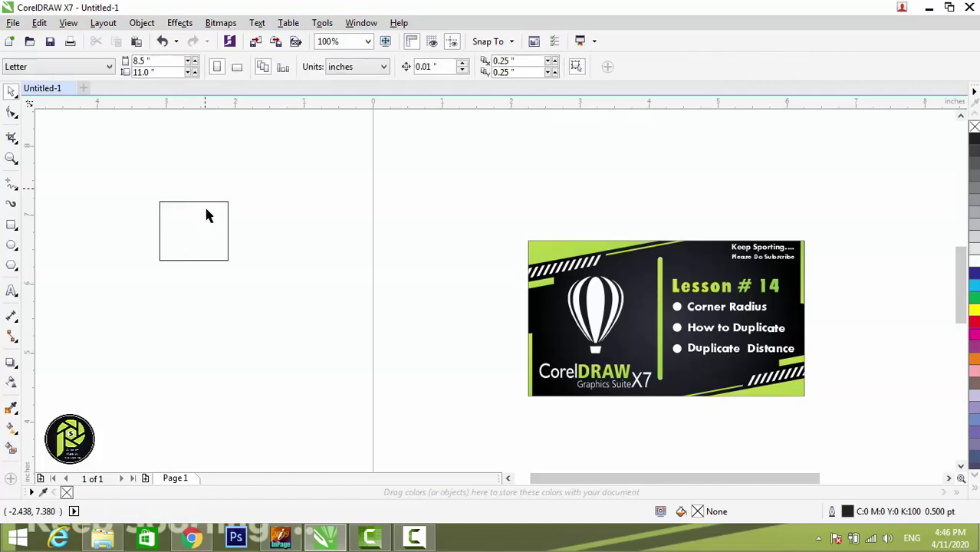
click(204, 204)
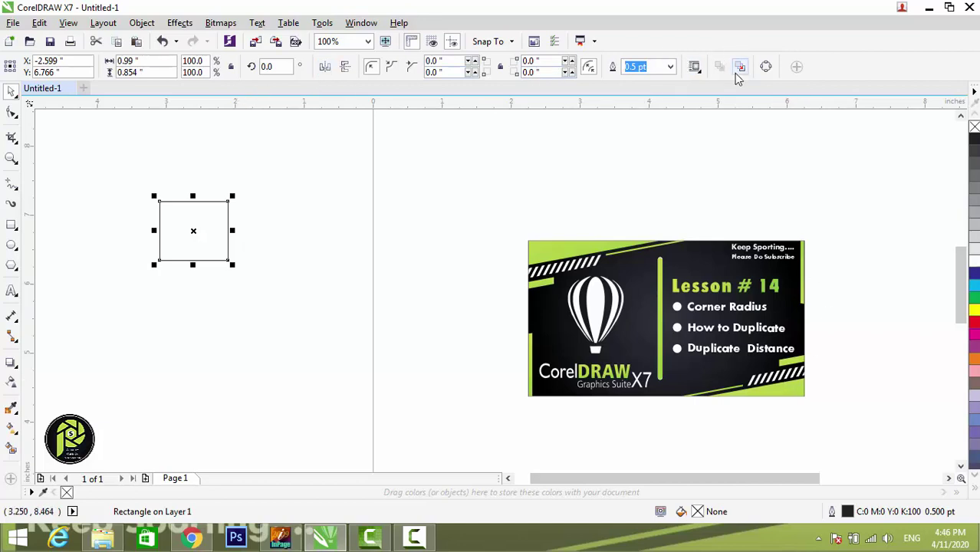
click(318, 209)
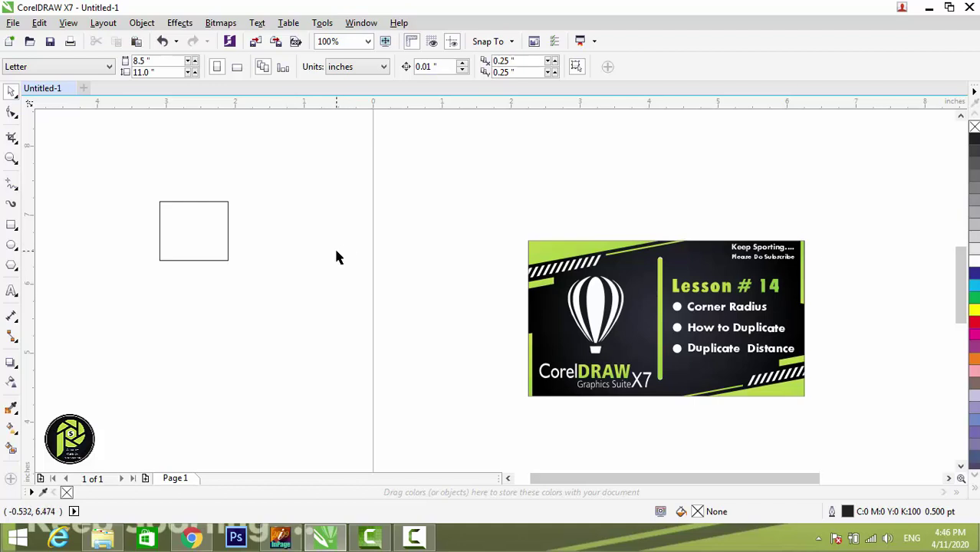
click(228, 230)
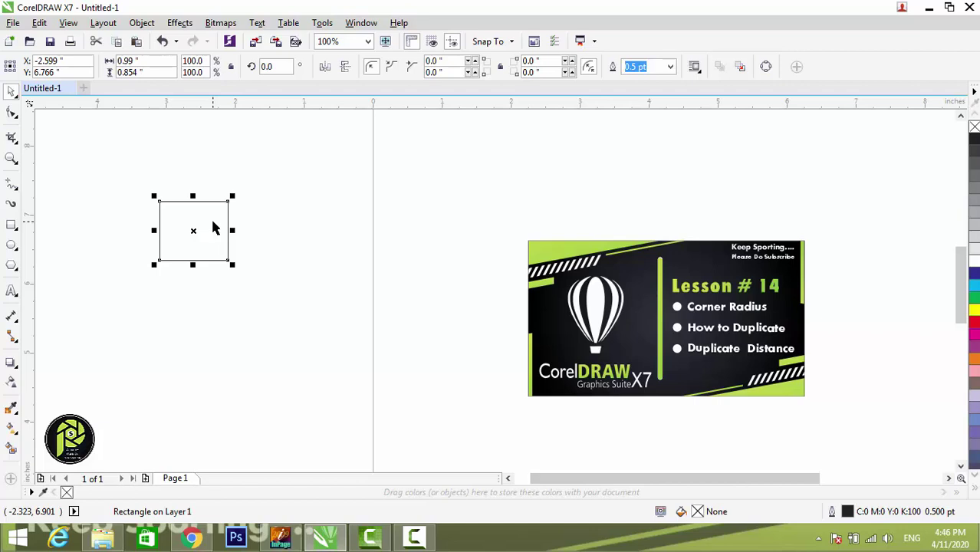
key(Escape)
key(Escape)
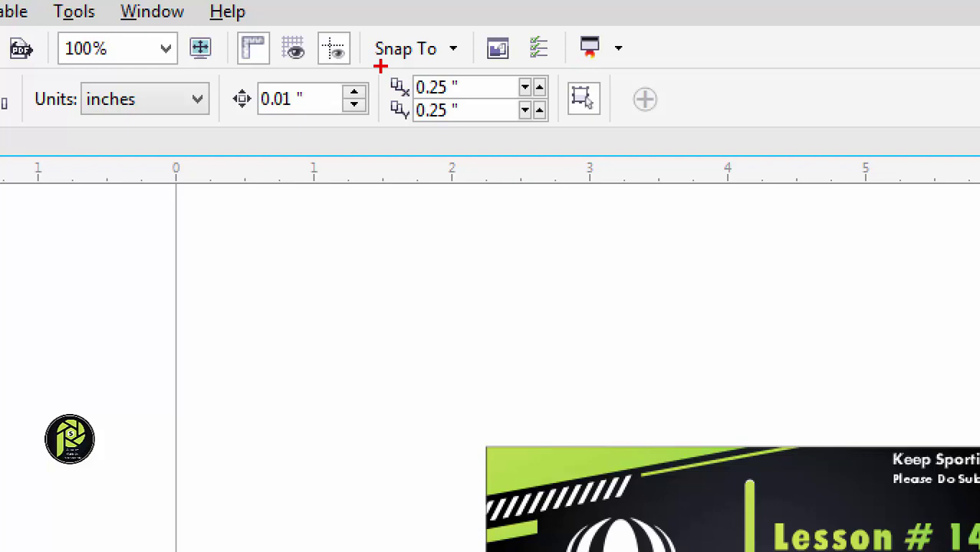
mouse_move(380, 67)
mouse_down()
mouse_move(457, 121)
mouse_move(565, 141)
mouse_up()
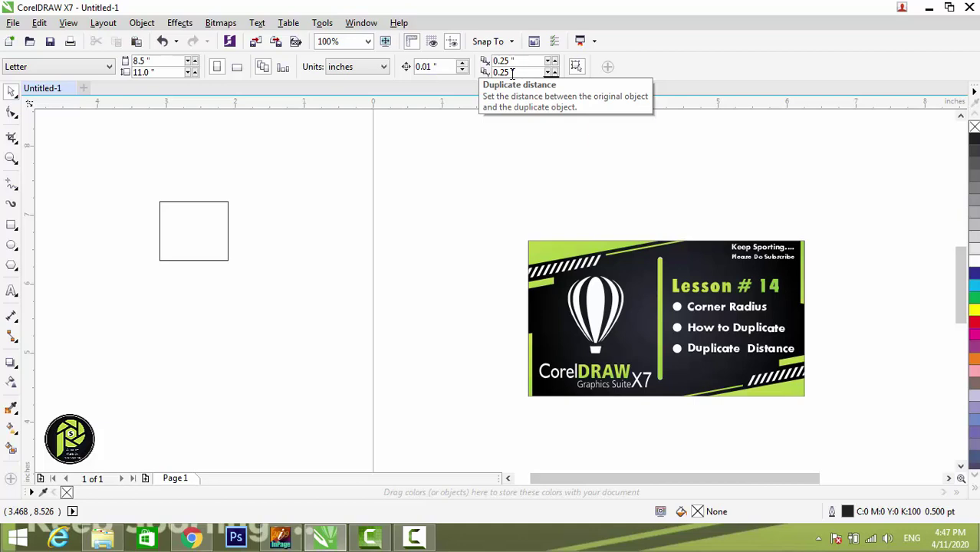
click(187, 228)
click(477, 192)
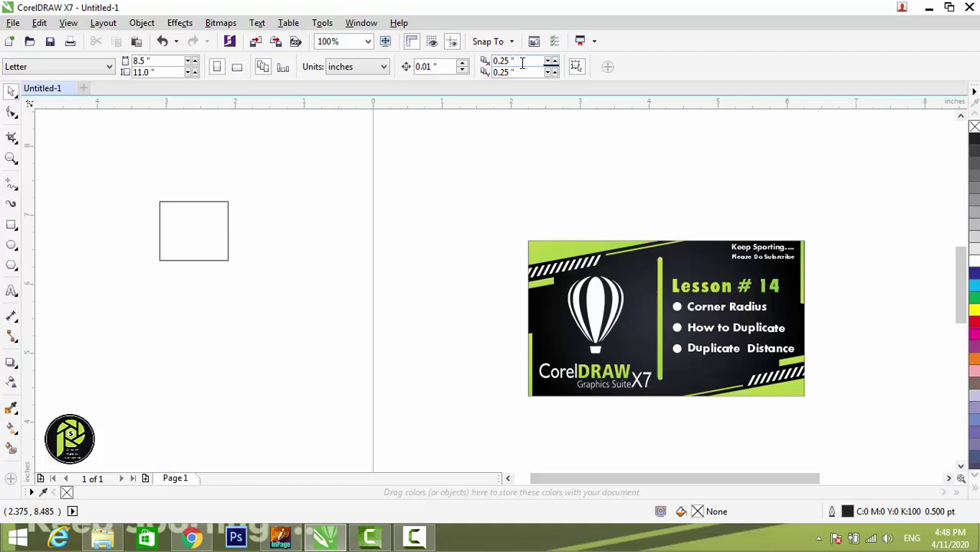
Set the duplicate distance to 0.0 inches horizontally and 3 inches vertically
double_click(479, 73)
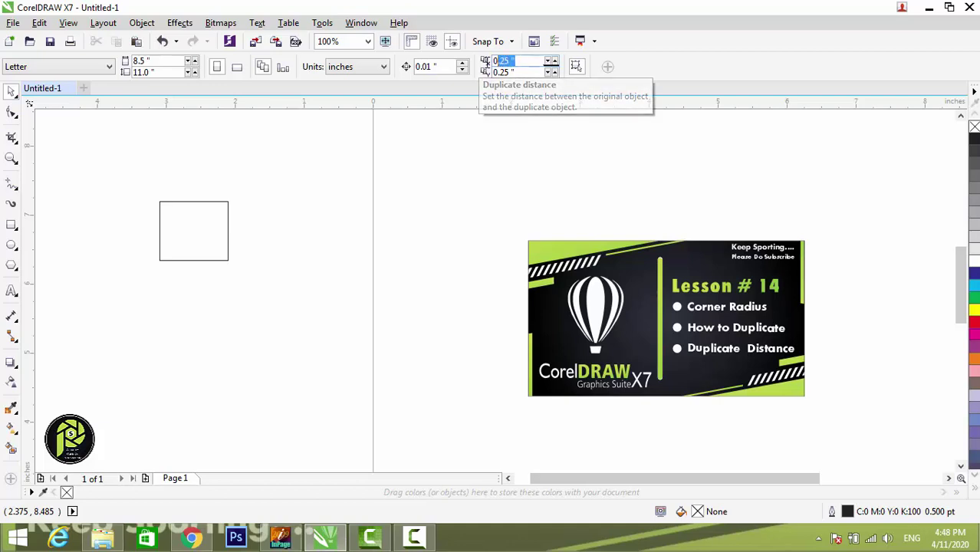
text(0.0)
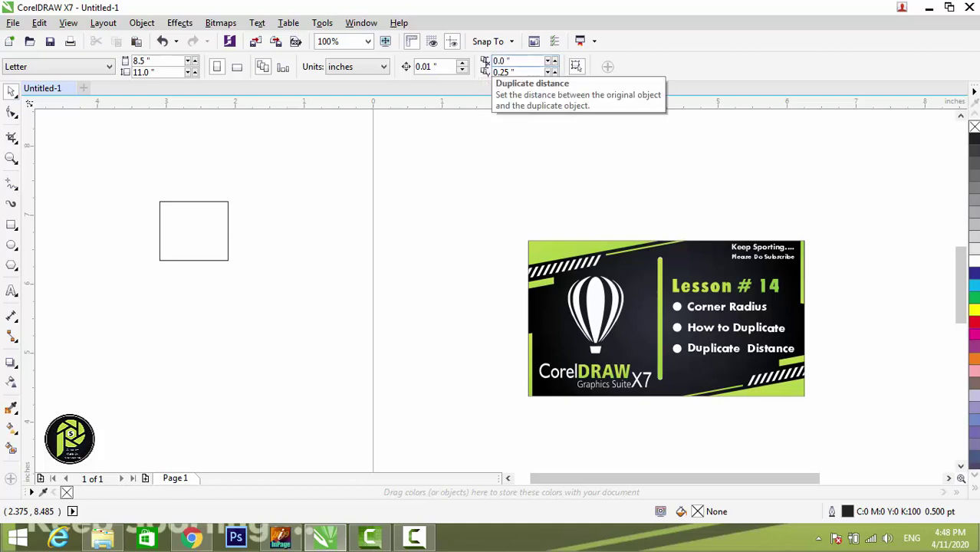
double_click(529, 73)
text(3)
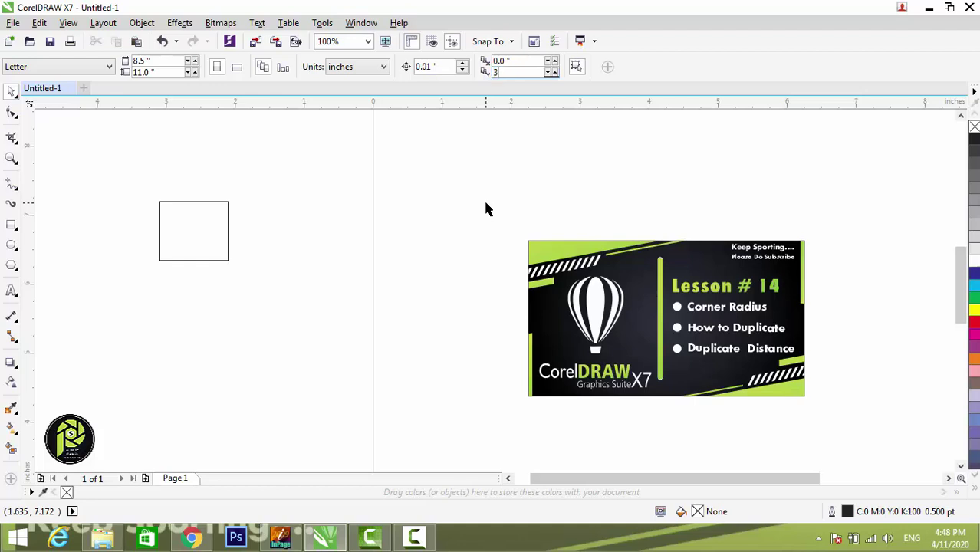
key(Return)
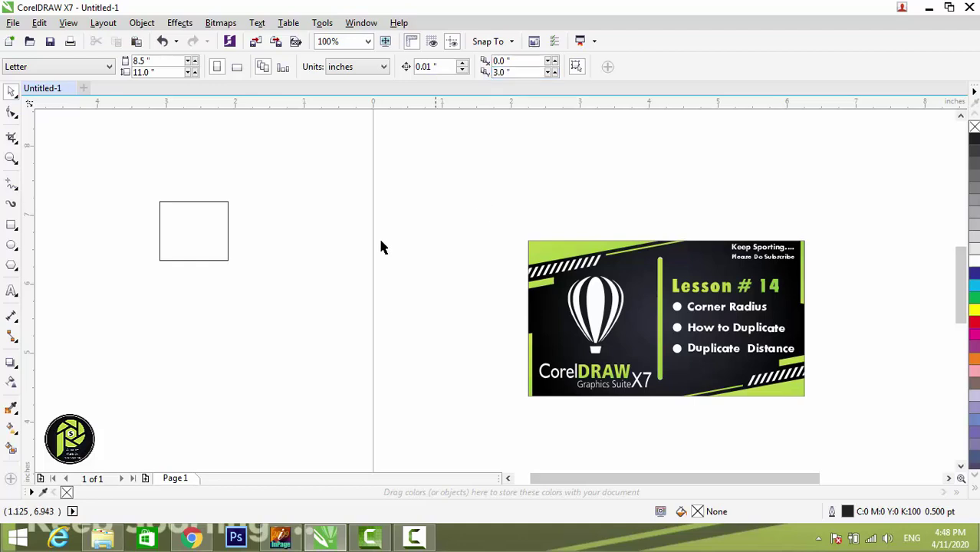
Duplicate the small rectangle straight upward using the set duplicate distance
click(205, 227)
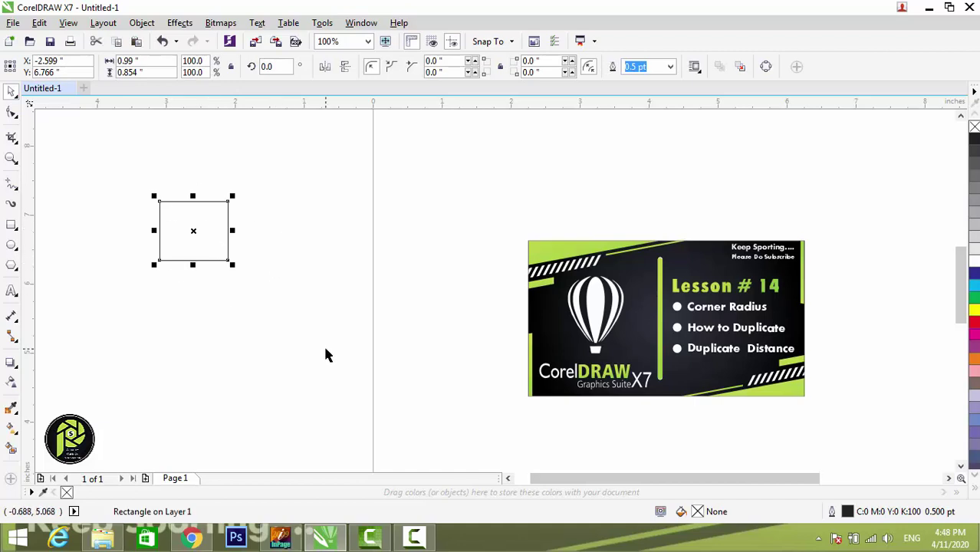
key(ctrl+d)
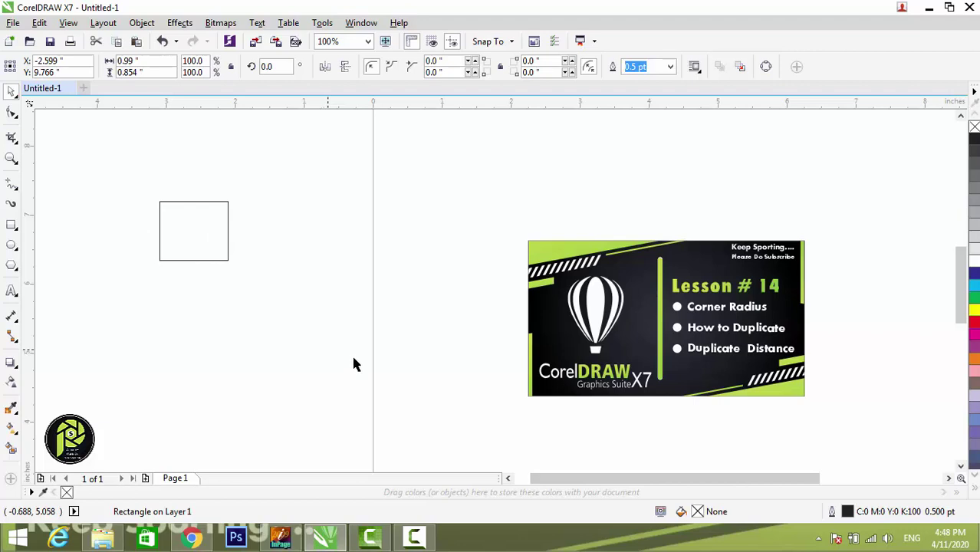
scroll(404, 354, down, 1)
key(z)
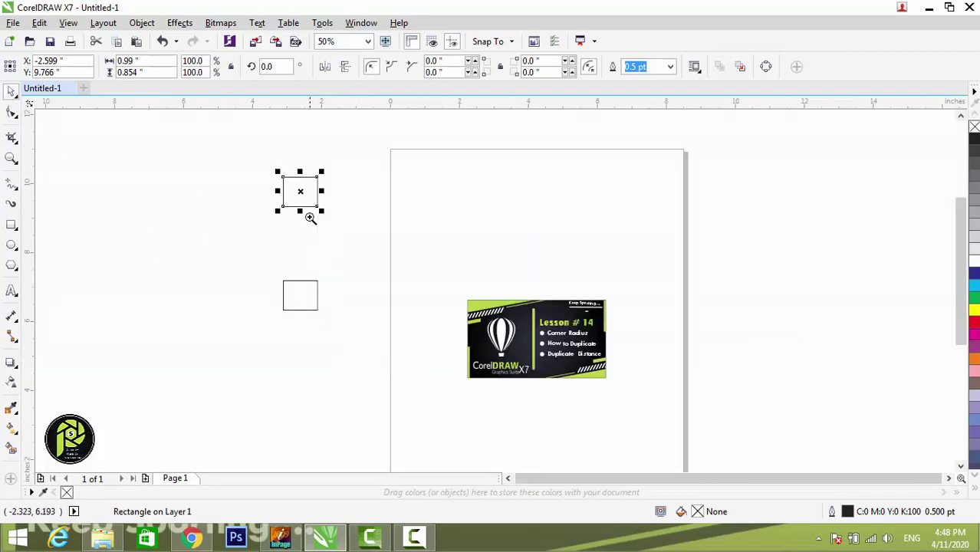
click(212, 219)
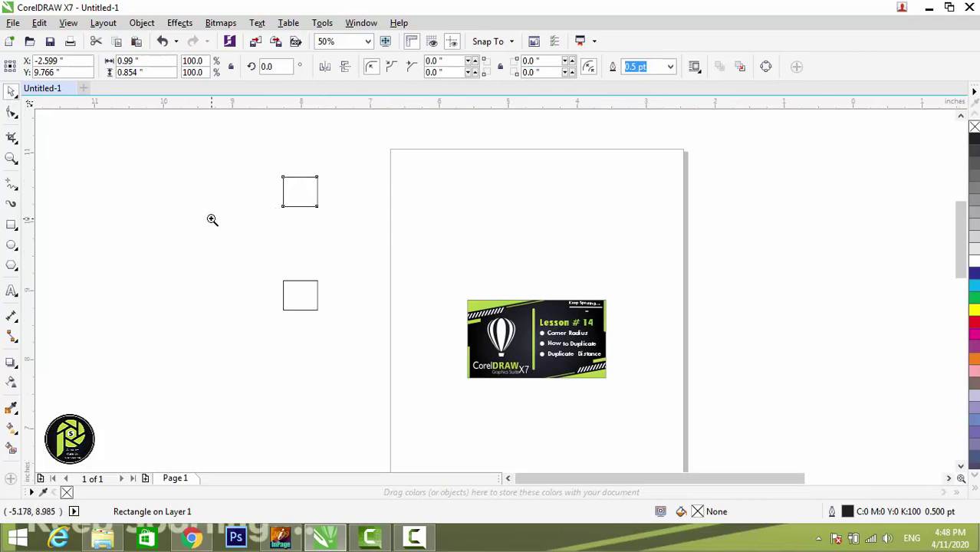
scroll(213, 219, up, 1)
scroll(309, 192, down, 1)
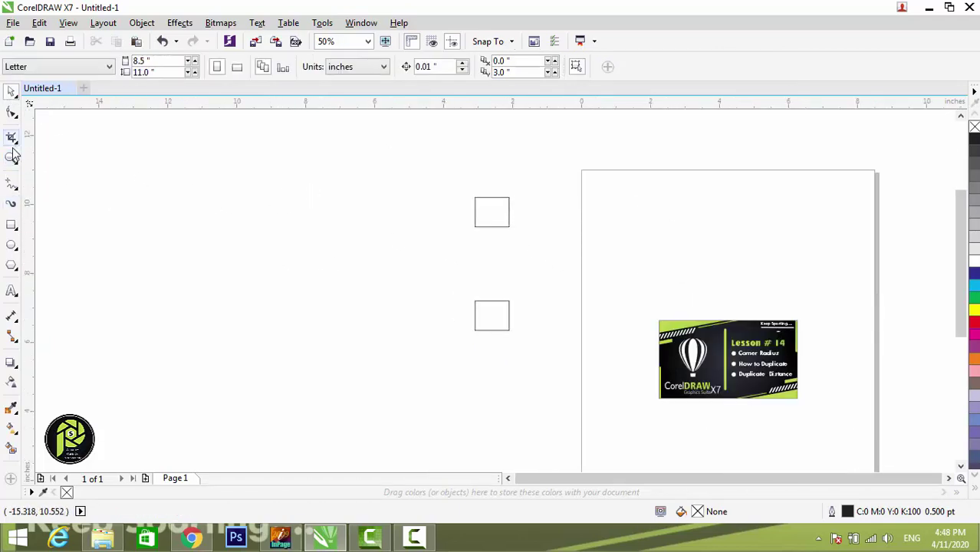
Draw a straight vertical line between the bottom-edge midpoints of the two rectangles to check their spacing, and delete it
click(11, 184)
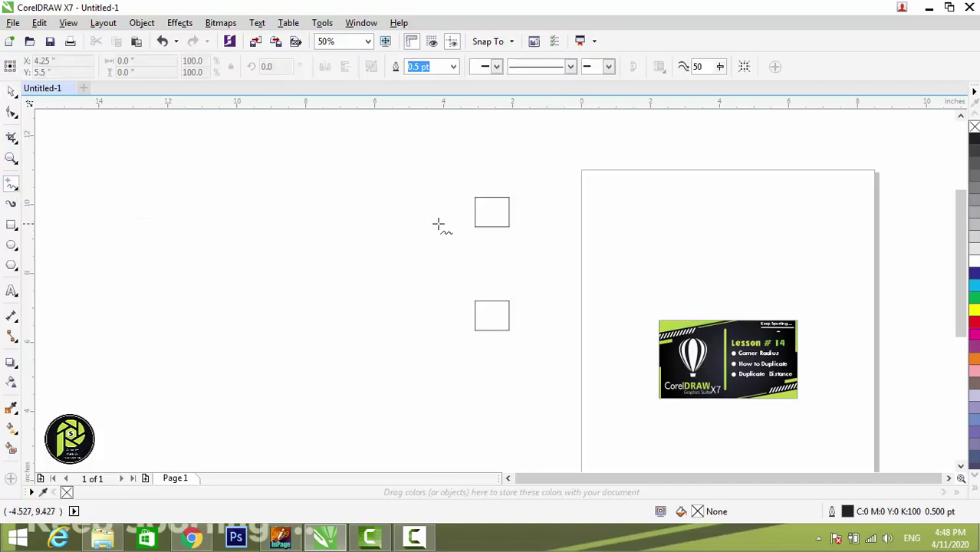
click(492, 228)
drag(495, 246, 494, 285)
key(ctrl+z)
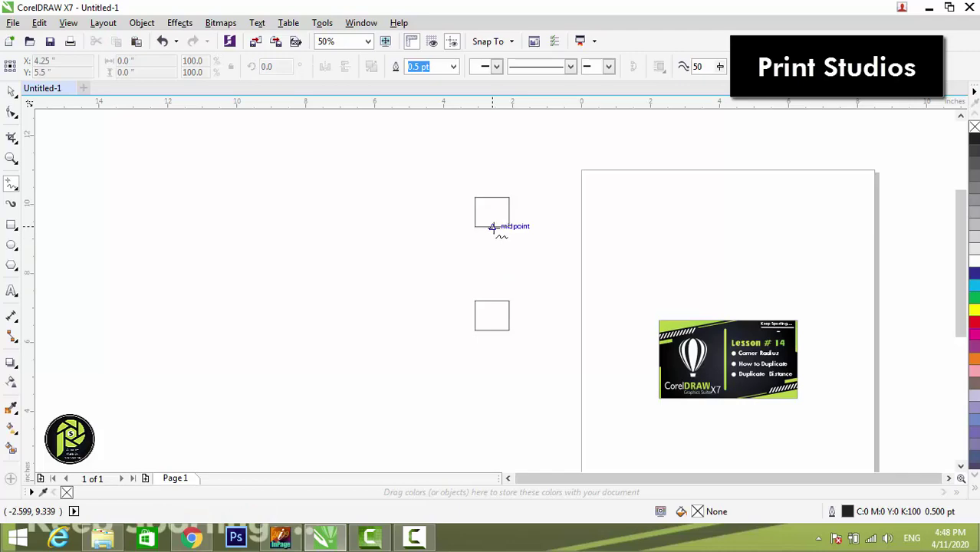
click(492, 226)
click(483, 329)
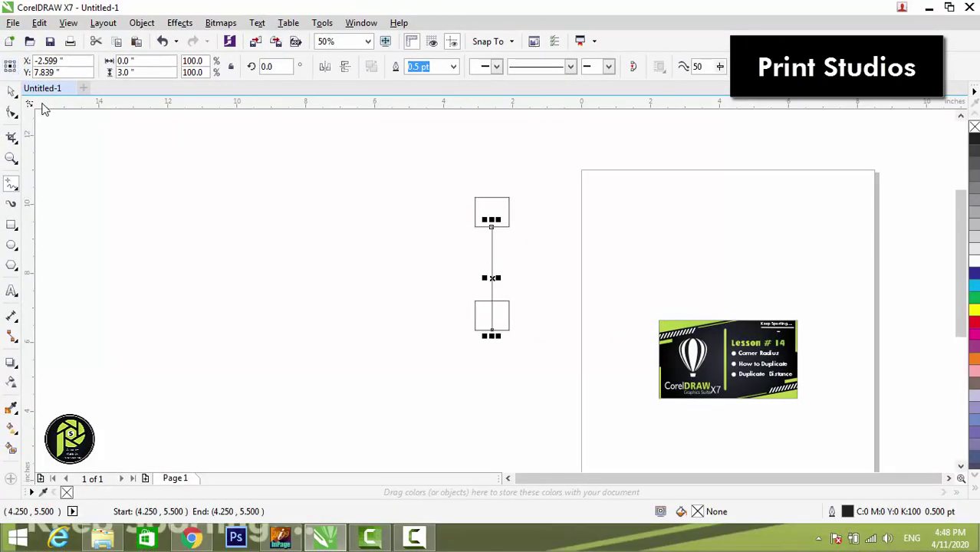
click(350, 241)
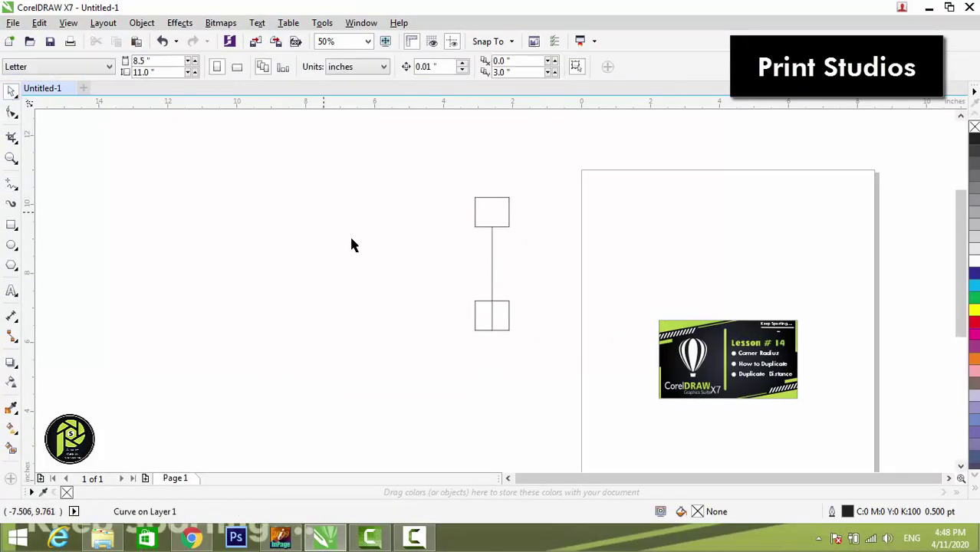
click(491, 263)
key(Delete)
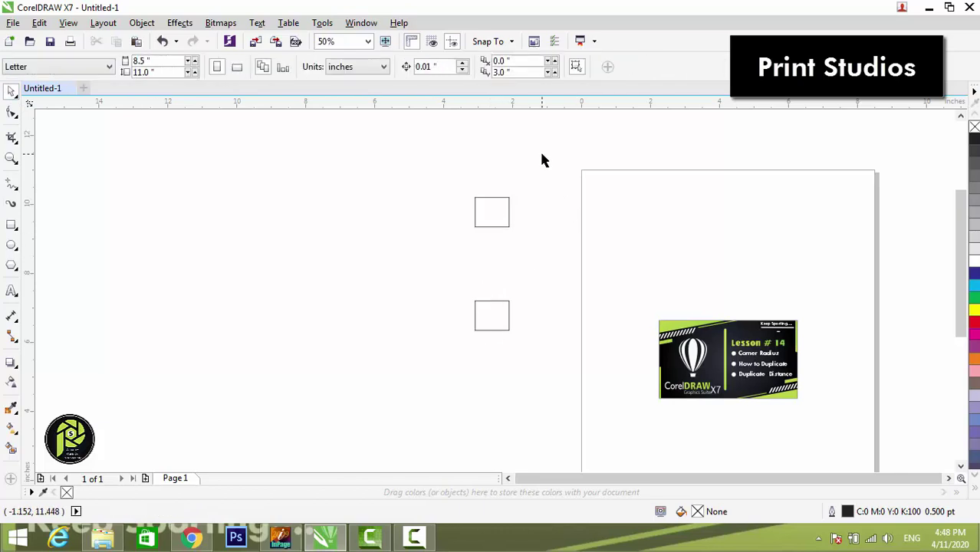
Set the duplicate distance to 0 inches vertically and 3 inches horizontally
double_click(521, 71)
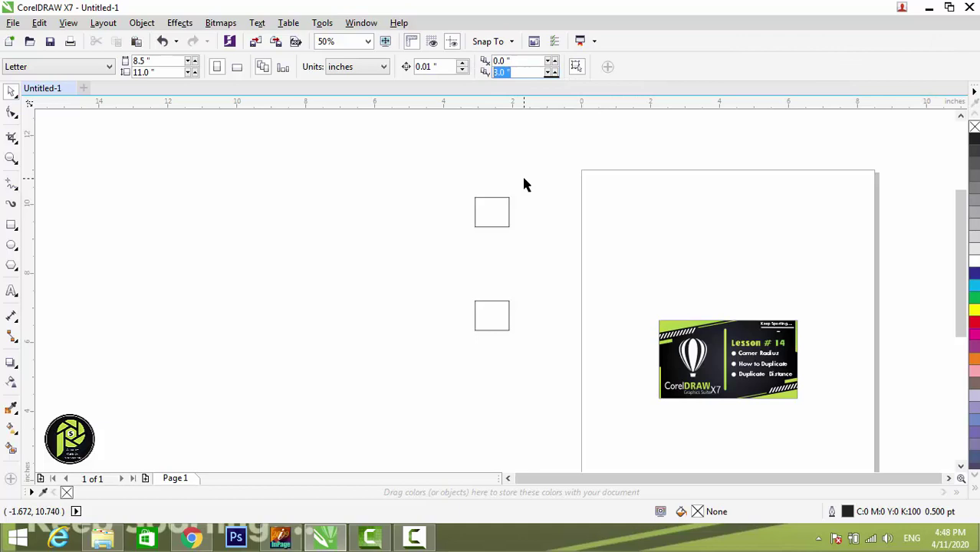
text(0)
key(Return)
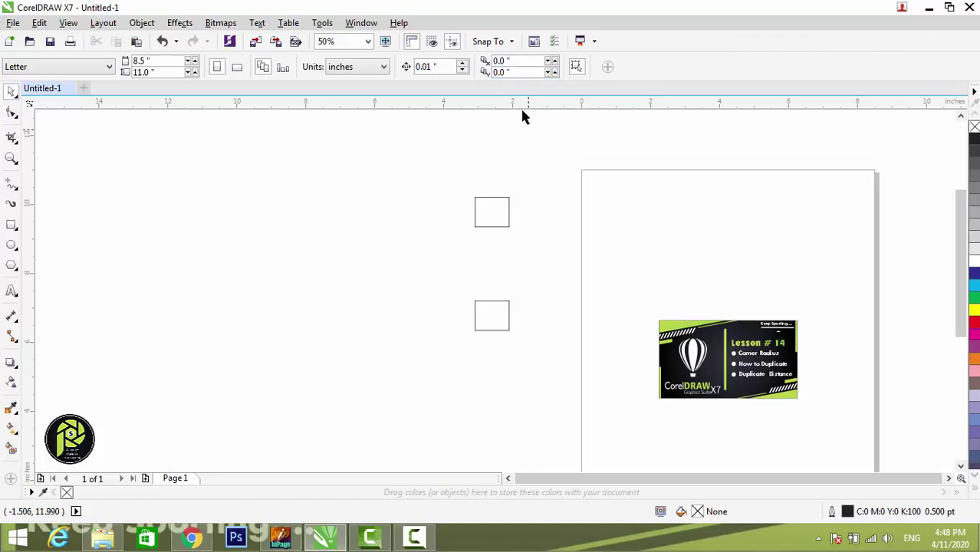
double_click(525, 61)
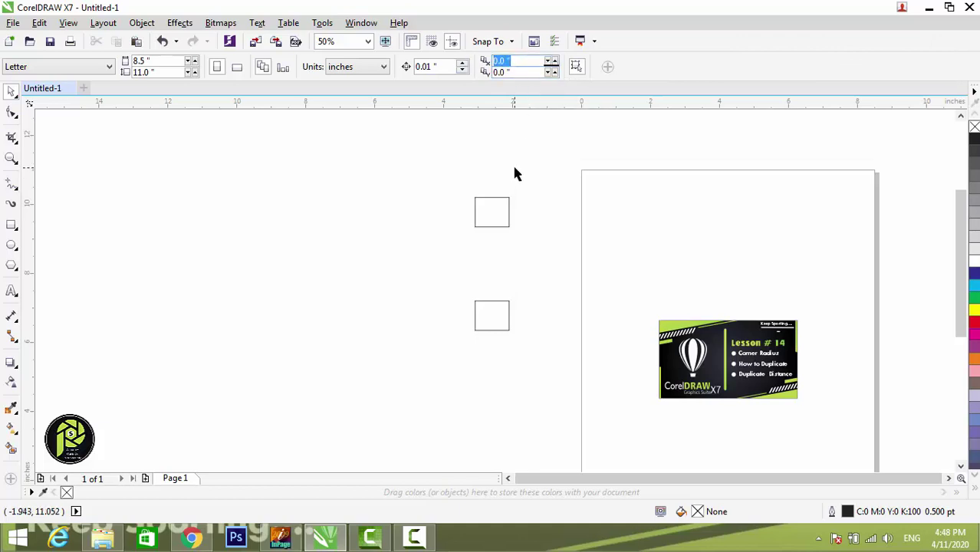
text(3)
key(Return)
Duplicate the lower rectangle sideways with the horizontal duplicate distance and deselect everything
click(500, 328)
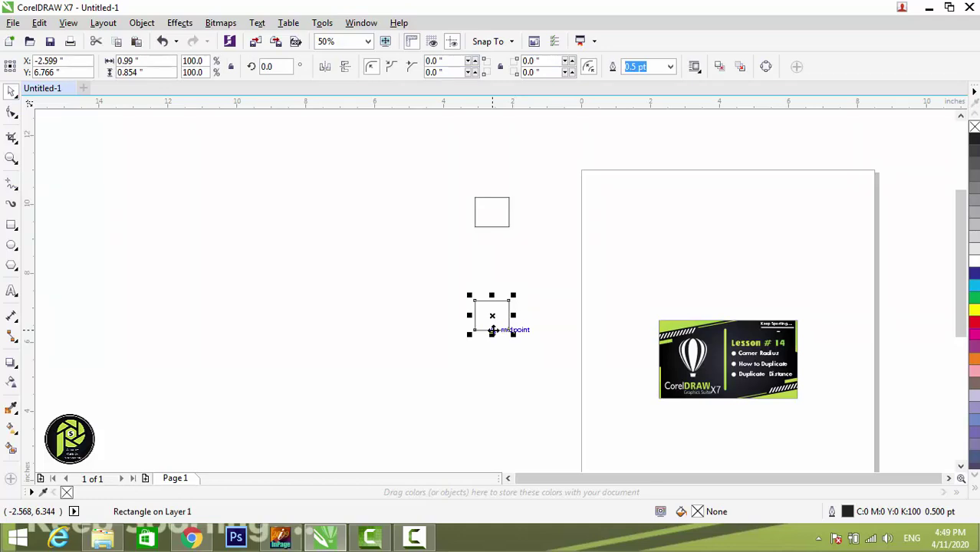
key(ctrl+d)
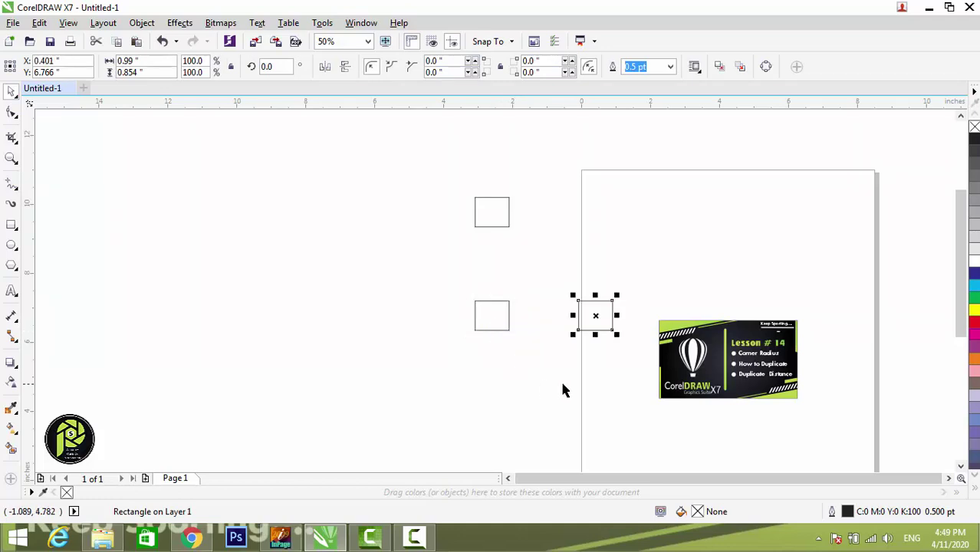
click(566, 245)
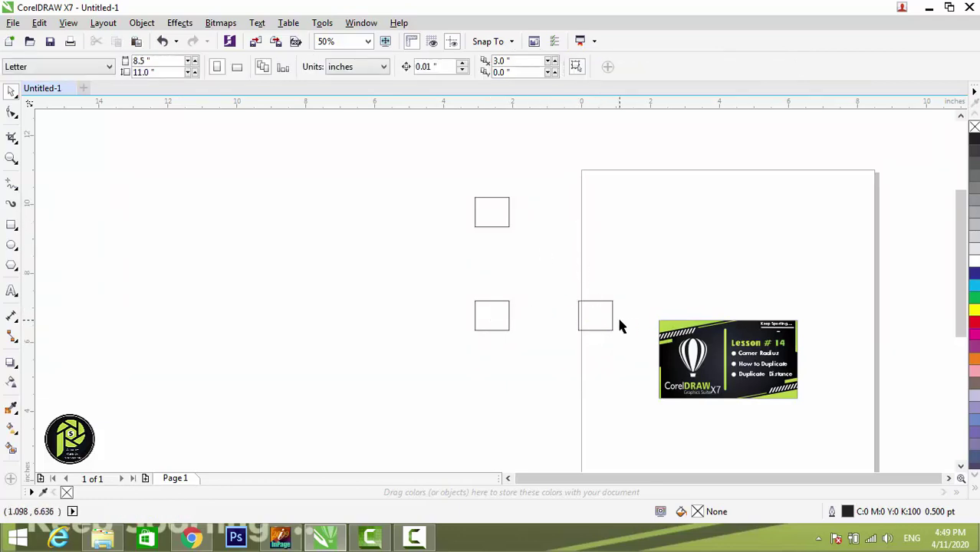
click(507, 310)
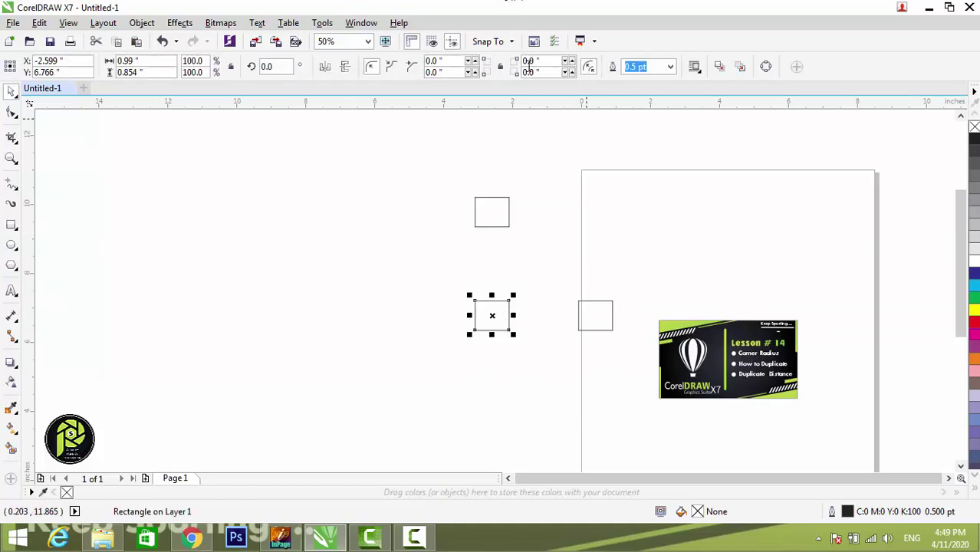
click(573, 276)
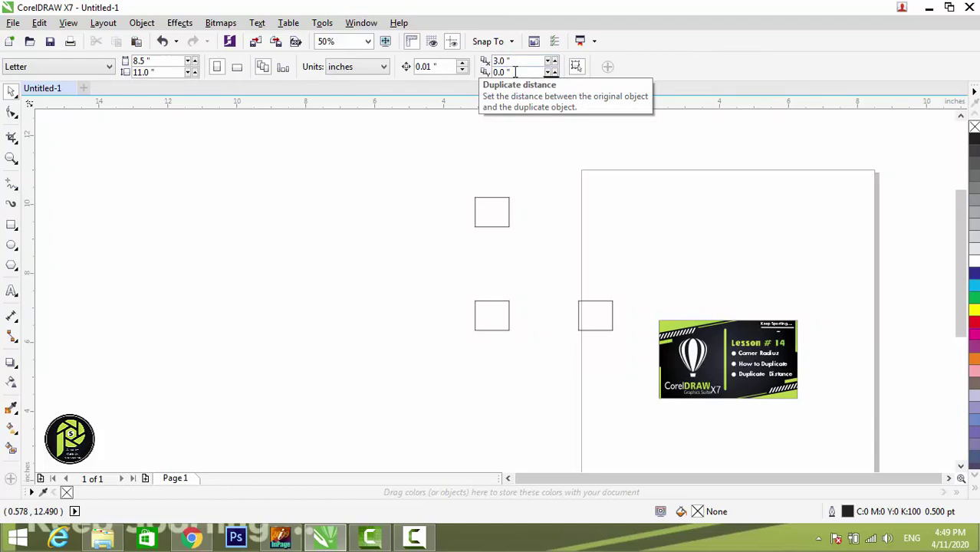
Set the vertical duplicate distance to 3 inches as well and duplicate the original lower-left rectangle diagonally
click(502, 72)
text(3)
key(Return)
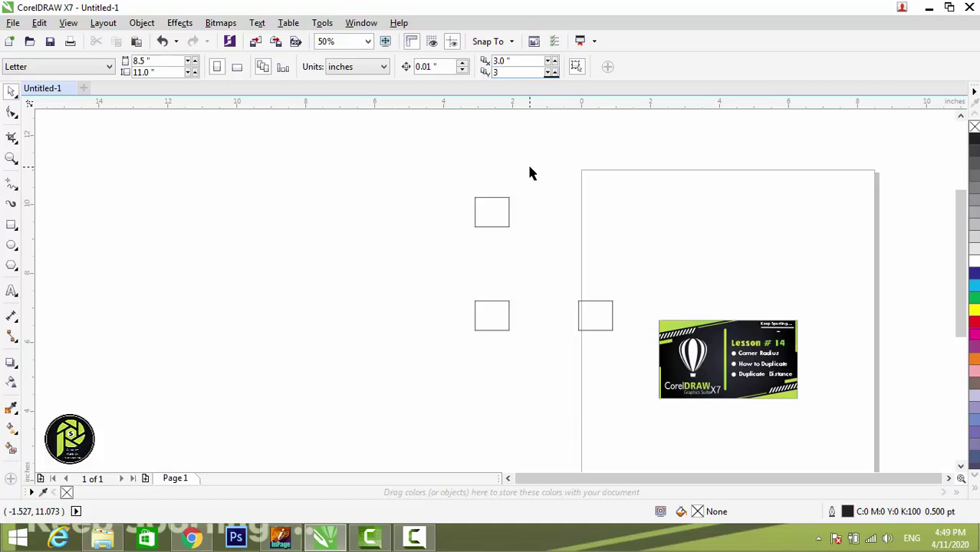
click(495, 329)
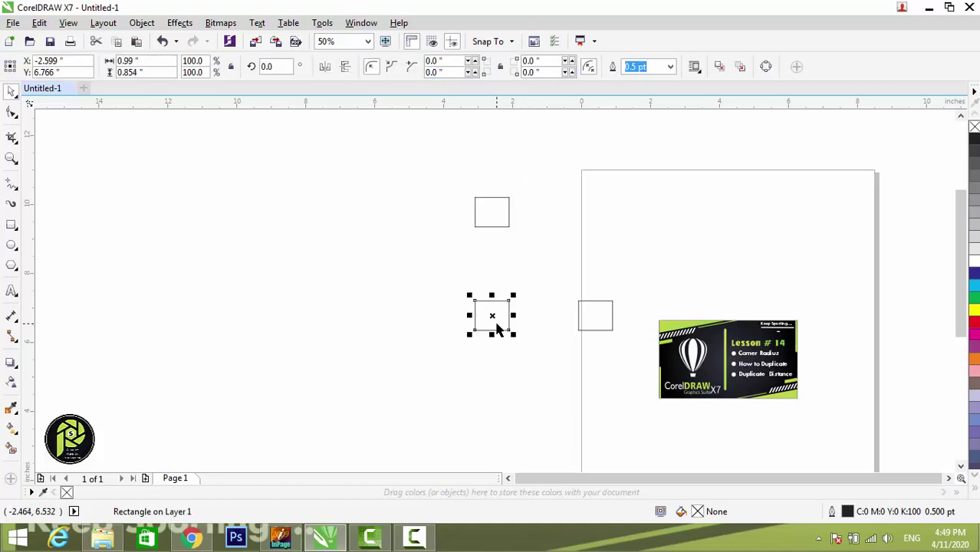
key(ctrl+d)
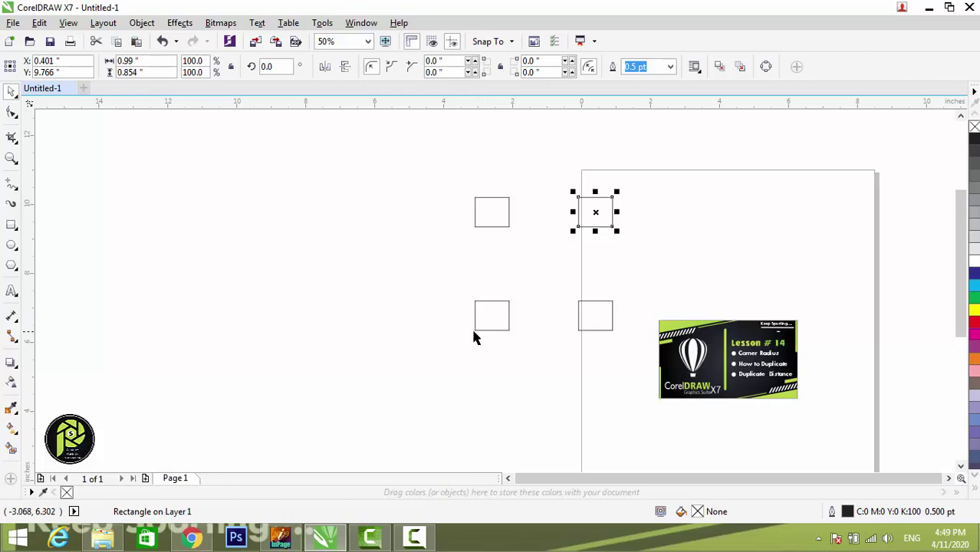
click(564, 243)
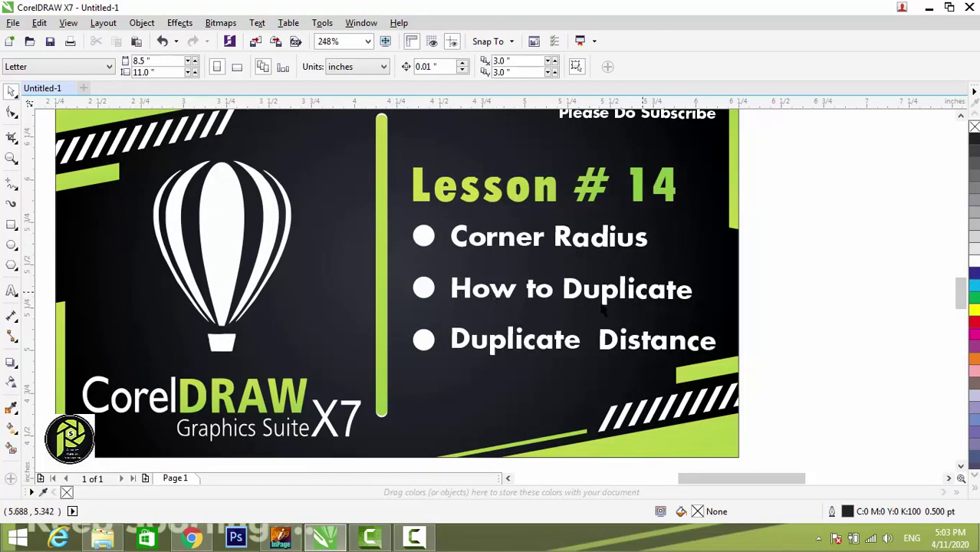
Minimize the drawing program's window to show the desktop
scroll(753, 330, down, 2)
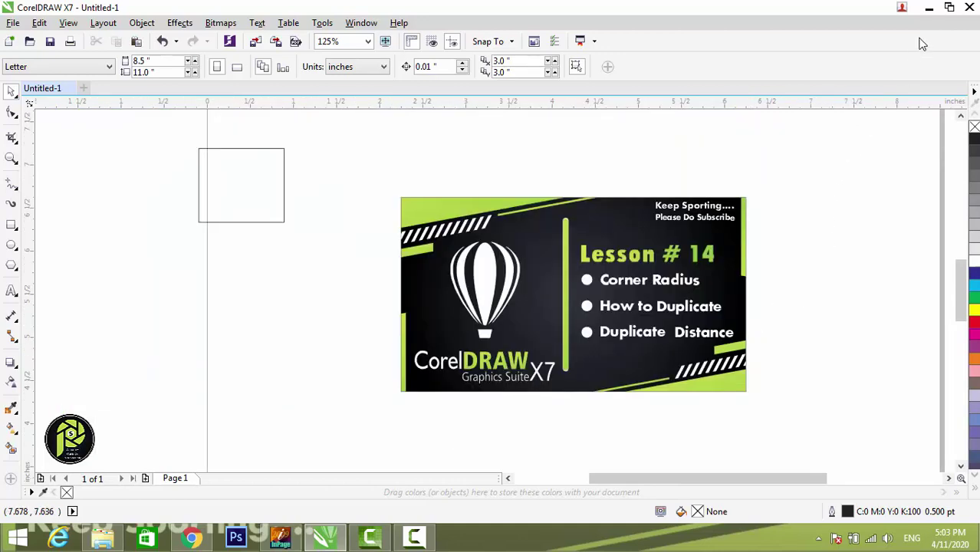
click(928, 7)
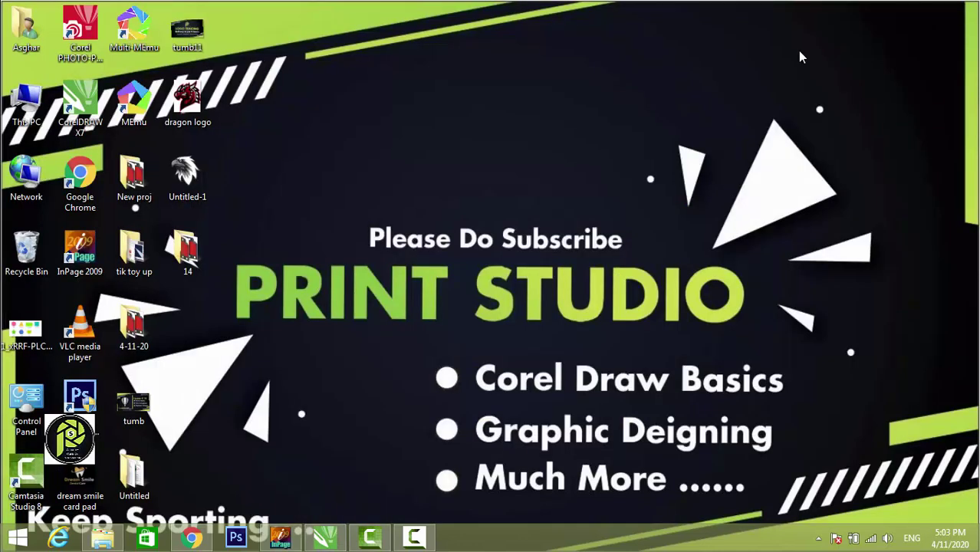
right_click(495, 173)
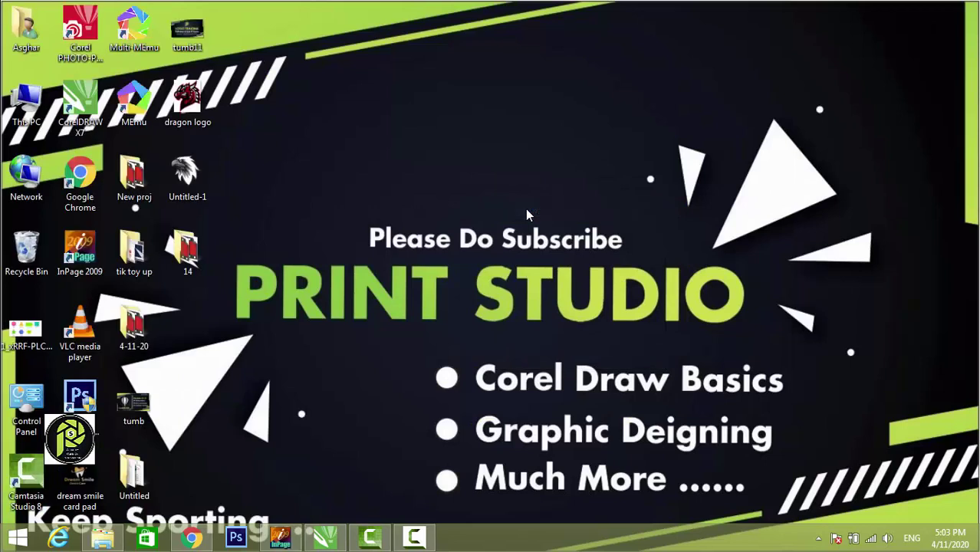